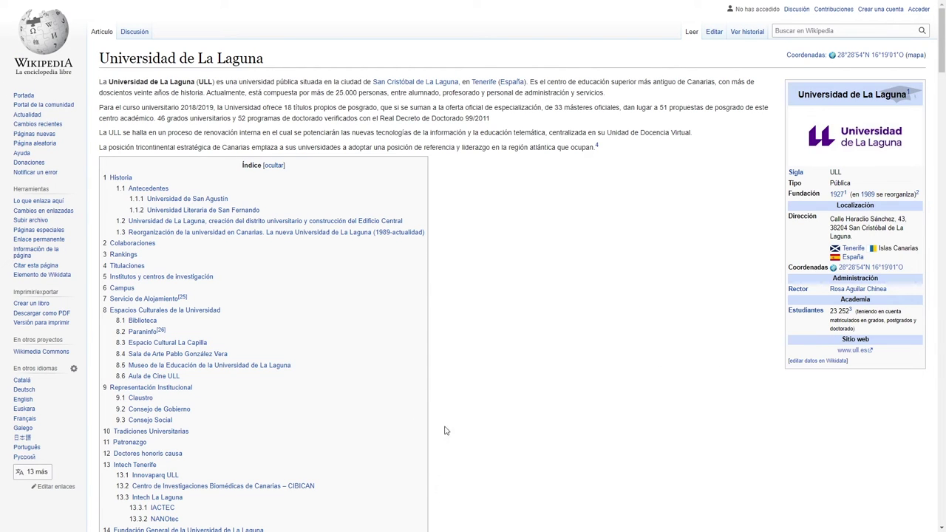
Look through the Wikipedia article on Universidad de La Laguna and return to its beginning
drag(99, 58, 266, 59)
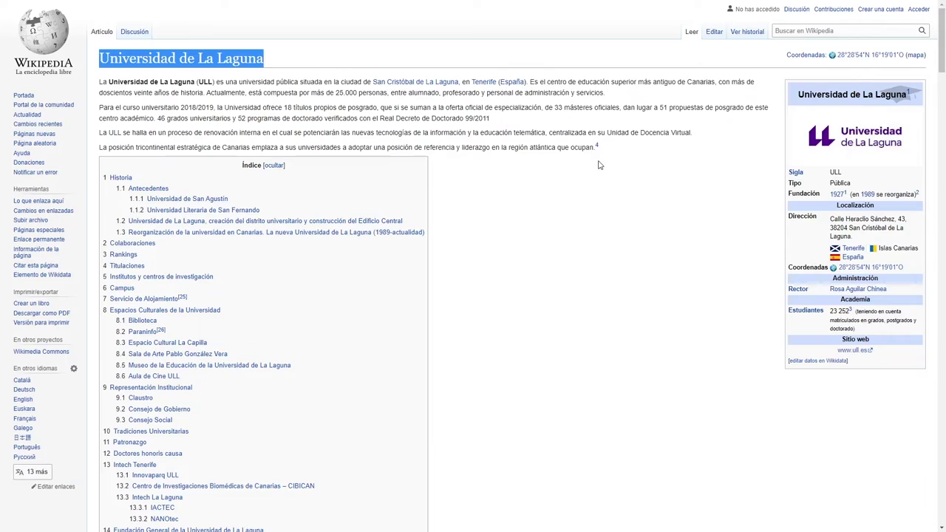
scroll(598, 162, down, 6)
scroll(599, 161, down, 10)
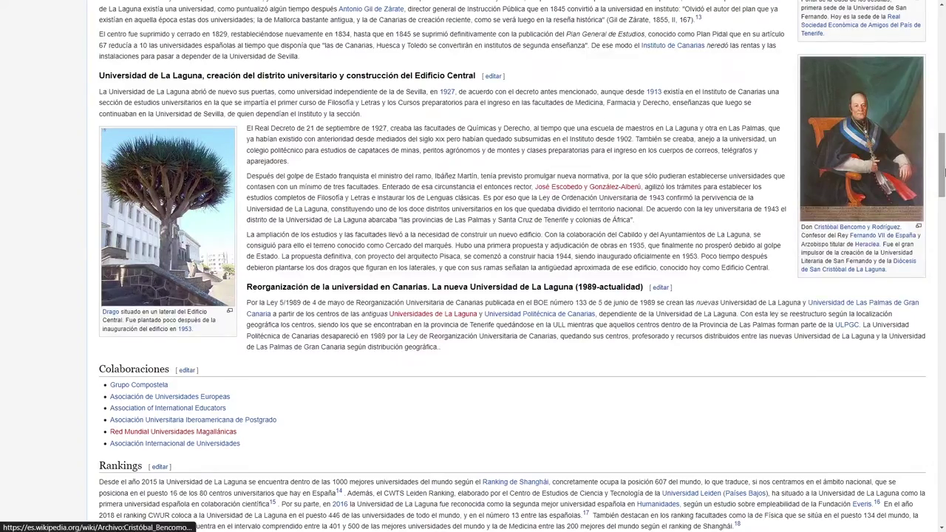
scroll(576, 190, down, 10)
key(Home)
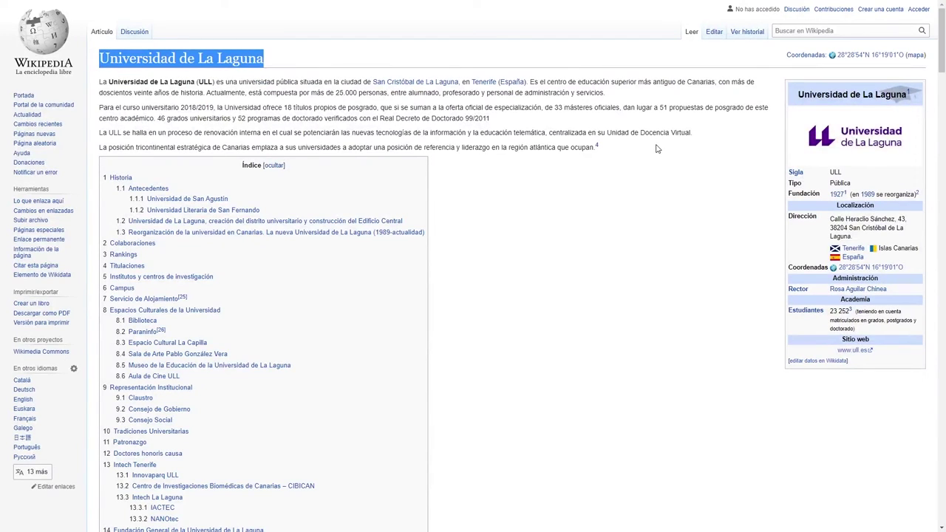
Open the article's source for editing, examine its wikitext and publishing options, and go back without editing
click(713, 33)
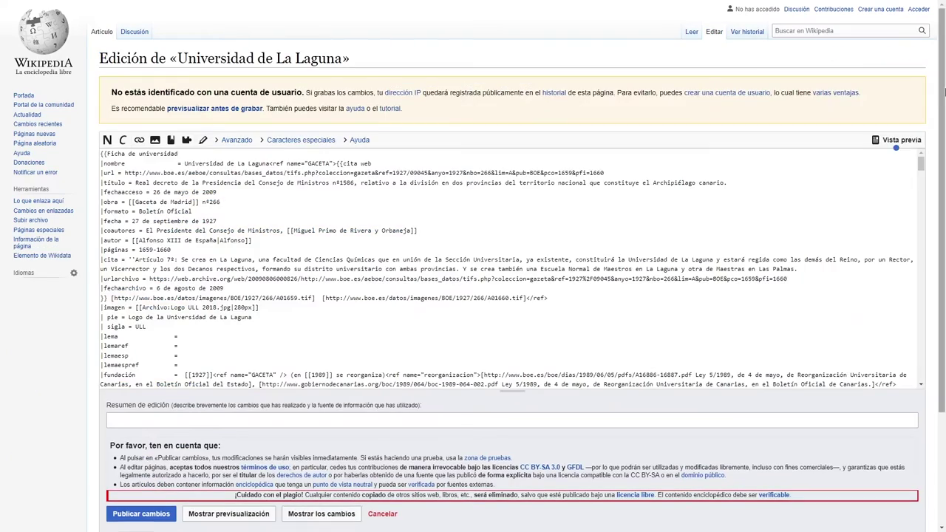
drag(942, 93, 942, 107)
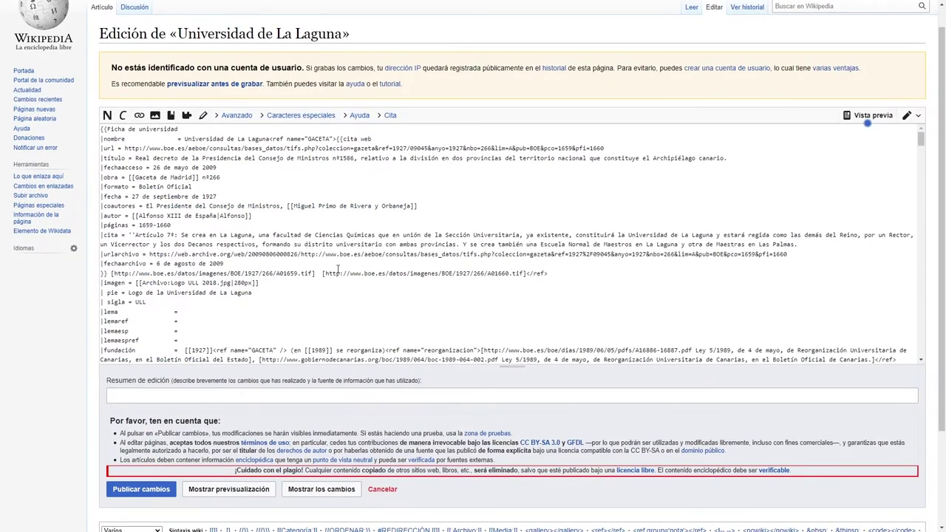
scroll(240, 227, down, 10)
scroll(240, 227, down, 15)
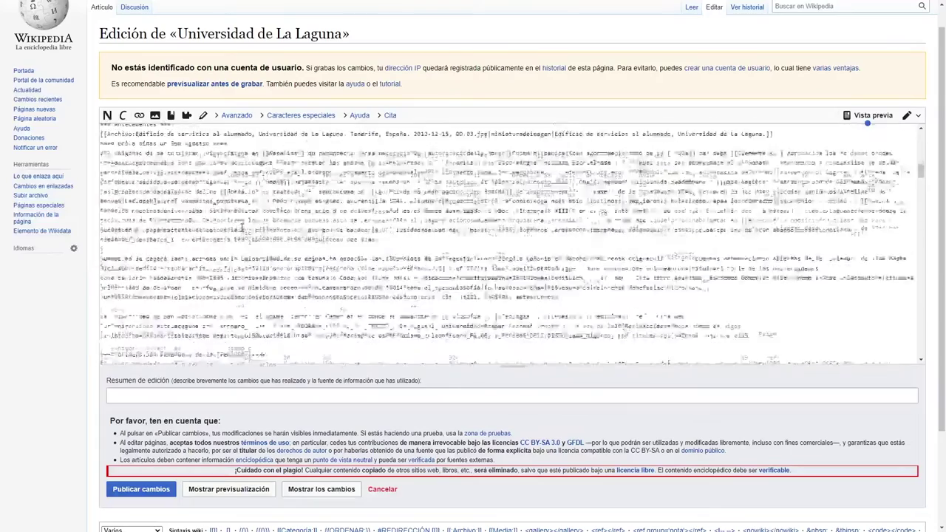
scroll(240, 227, down, 8)
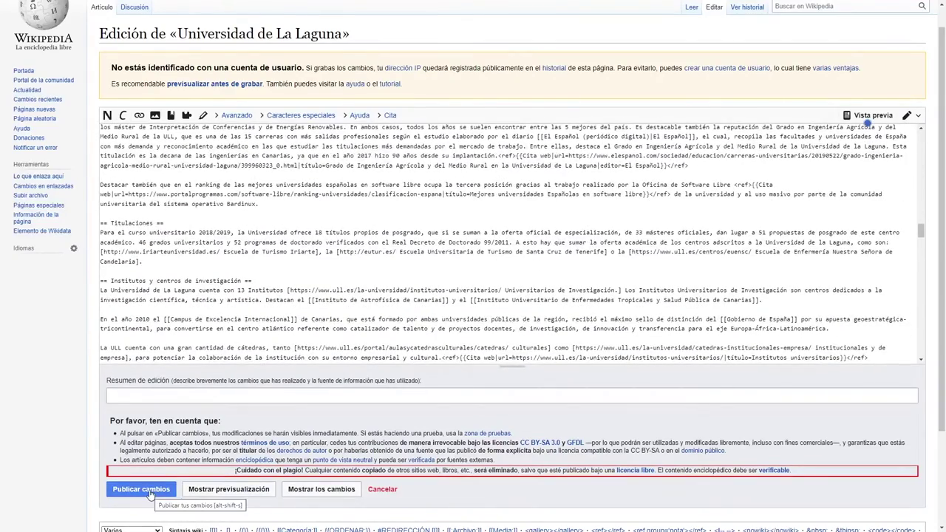
right_click(469, 35)
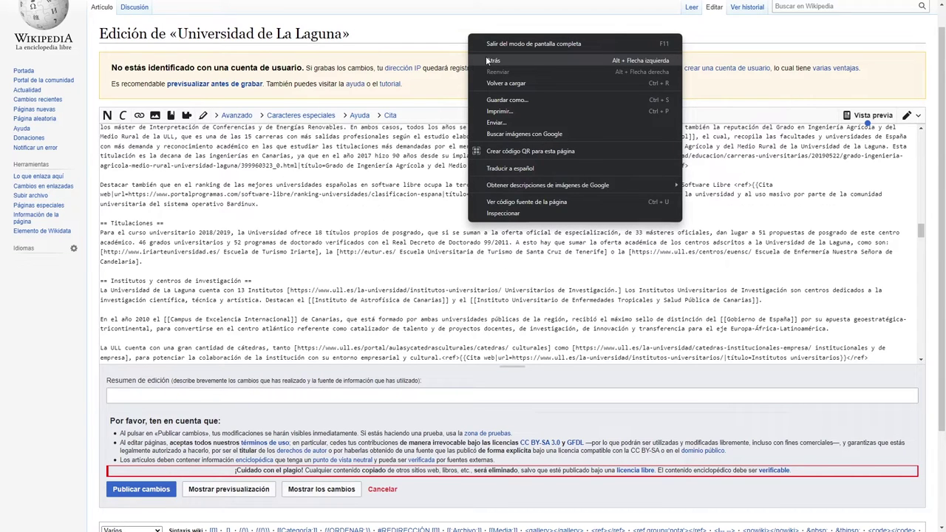
click(489, 60)
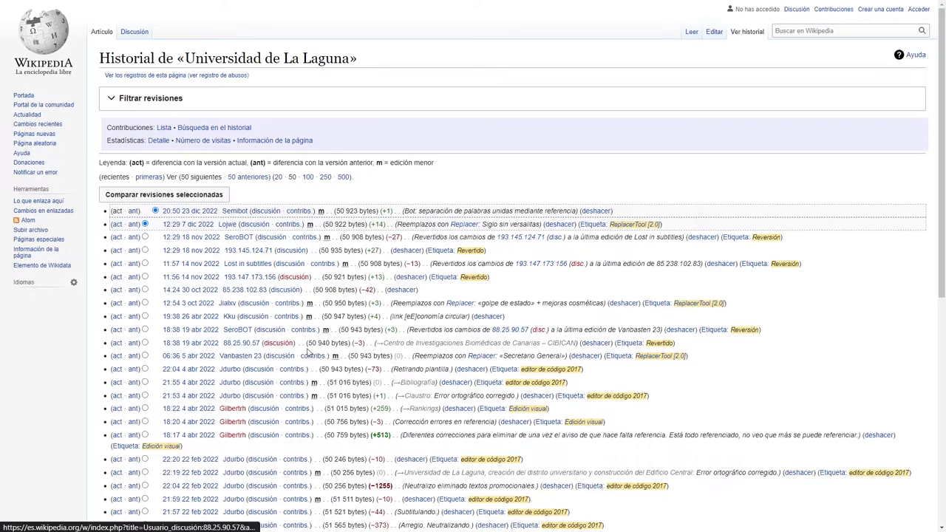
Examine the revision history of the Universidad de La Laguna article and return to the previous page
scroll(389, 342, down, 2)
scroll(349, 340, down, 1)
scroll(243, 252, up, 3)
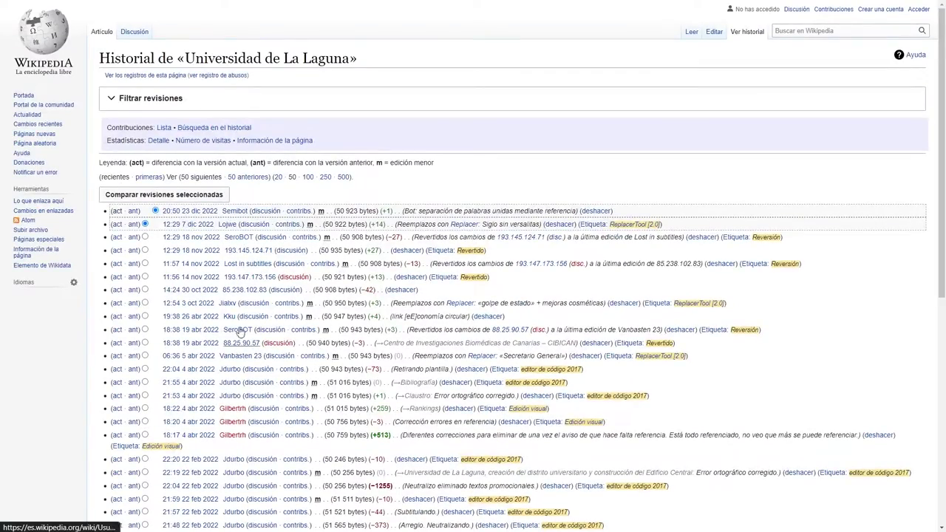
scroll(347, 348, down, 2)
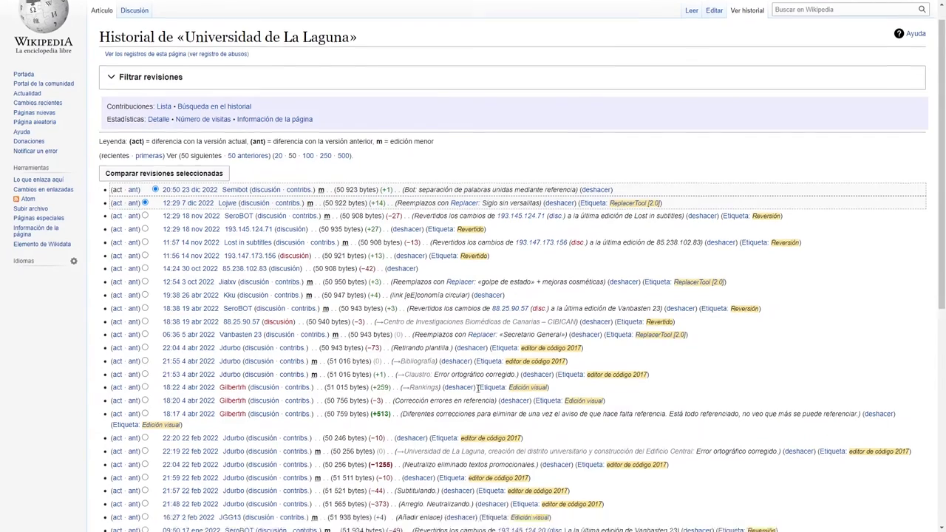
scroll(427, 271, up, 2)
right_click(440, 89)
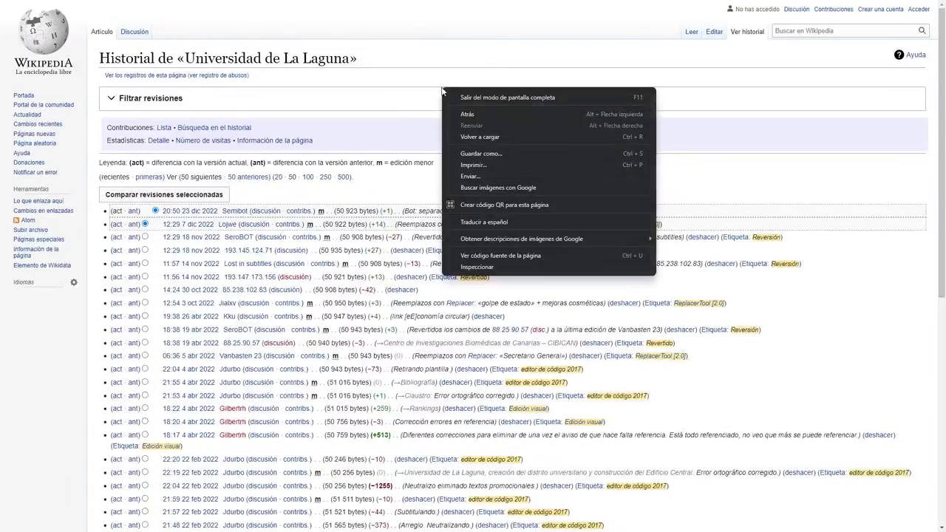
click(450, 116)
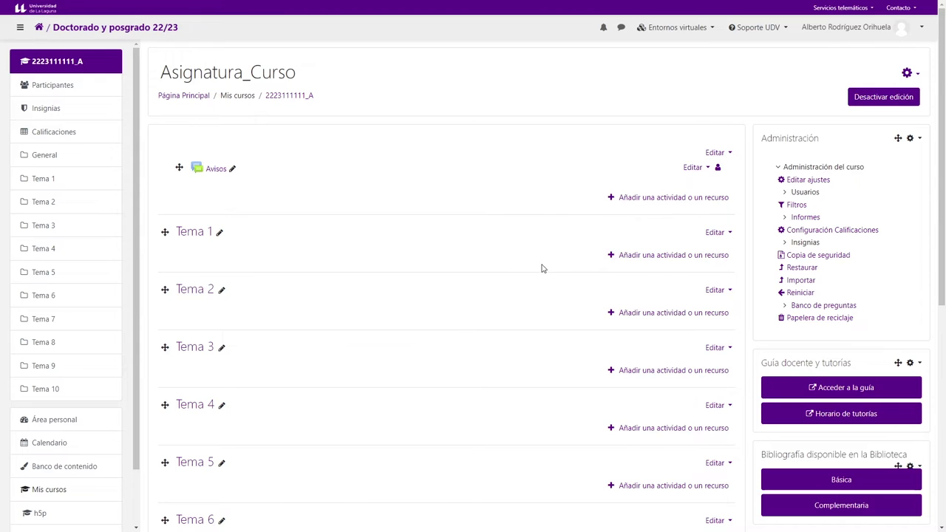
Start adding a new Wiki activity to Tema 1 of the Asignatura_Curso course
click(857, 37)
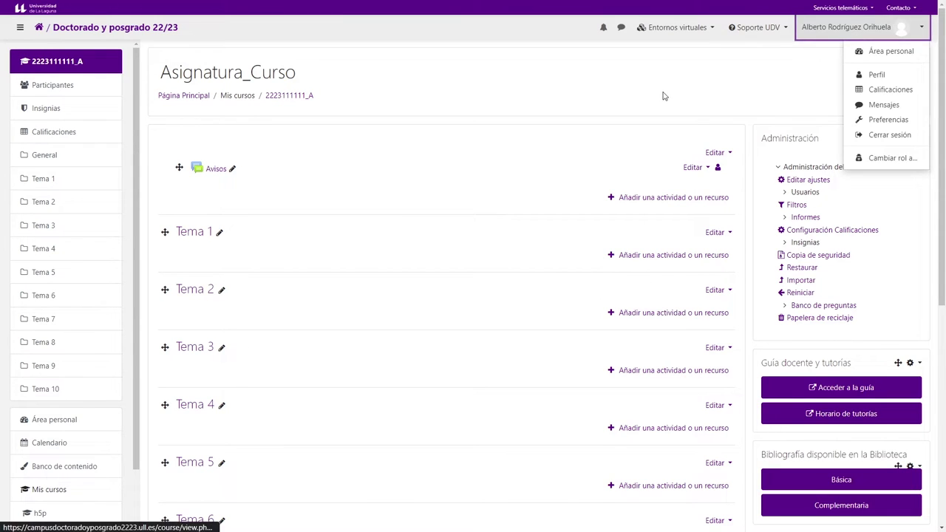
click(664, 97)
click(637, 257)
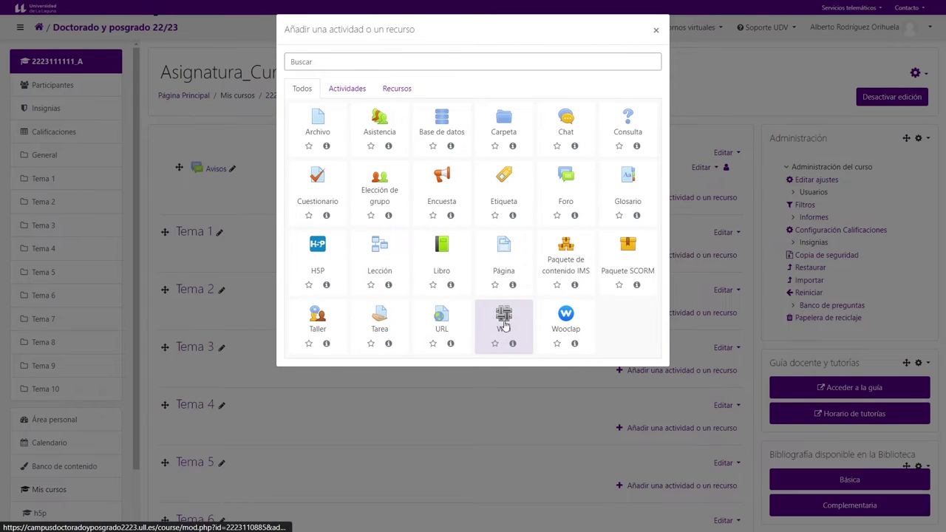
click(507, 325)
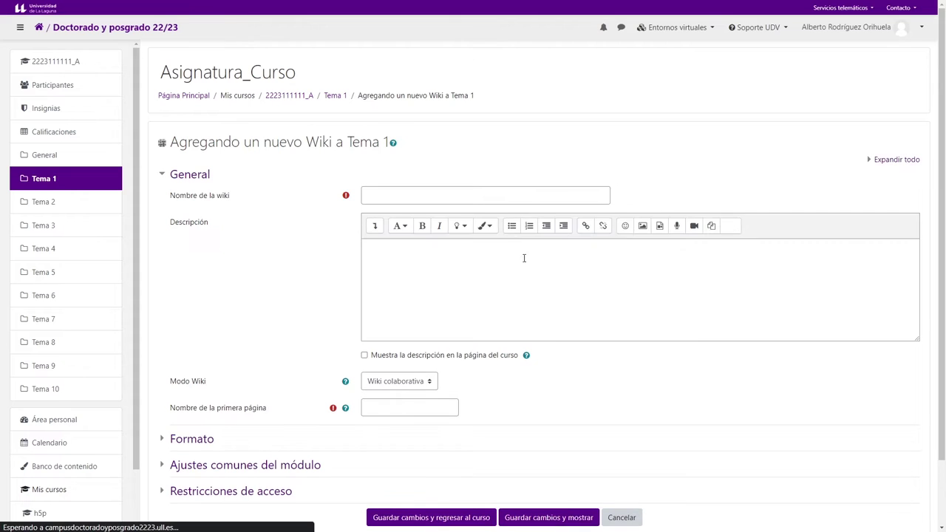
Name the wiki "Práctica 1", leave its description empty, and enable showing the description on the course page
click(411, 197)
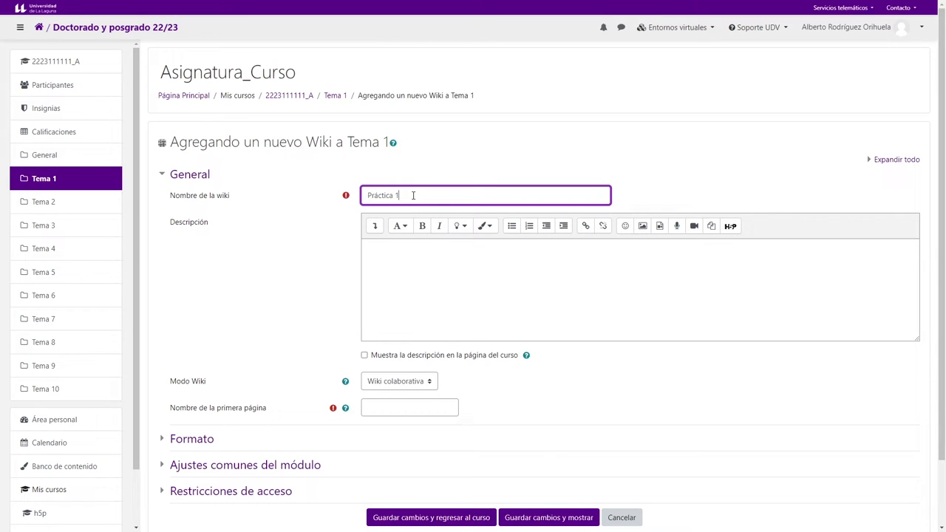
click(419, 261)
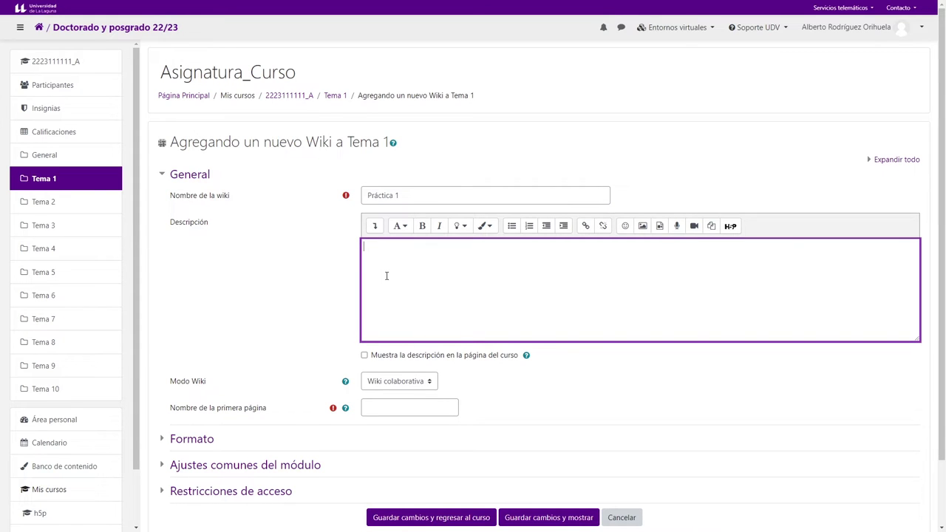
click(364, 355)
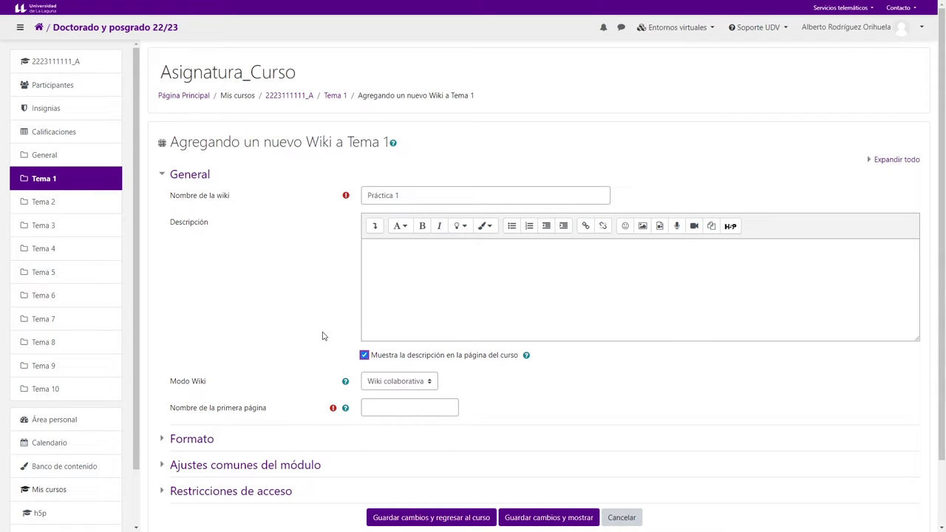
Try Wiki individual as the wiki mode and set it back to Wiki colaborativa
drag(170, 384, 212, 384)
click(405, 387)
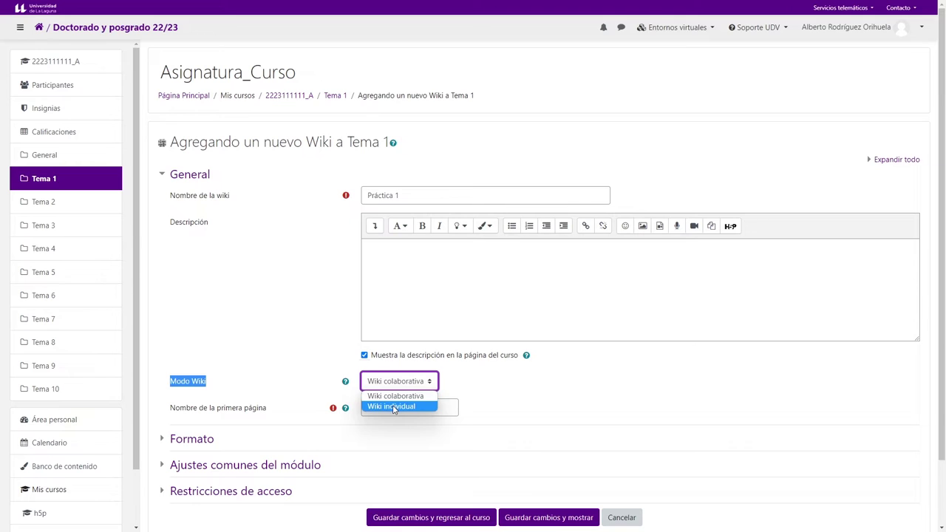
click(393, 408)
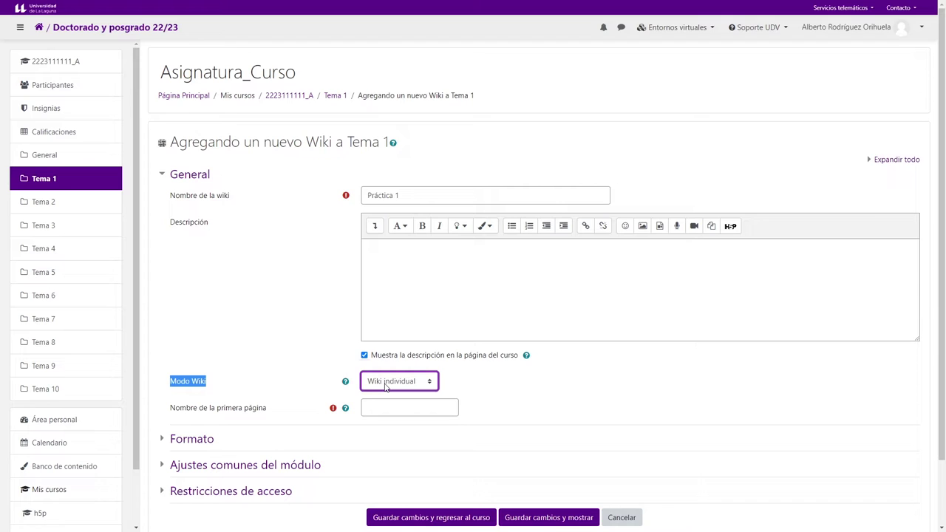
click(385, 387)
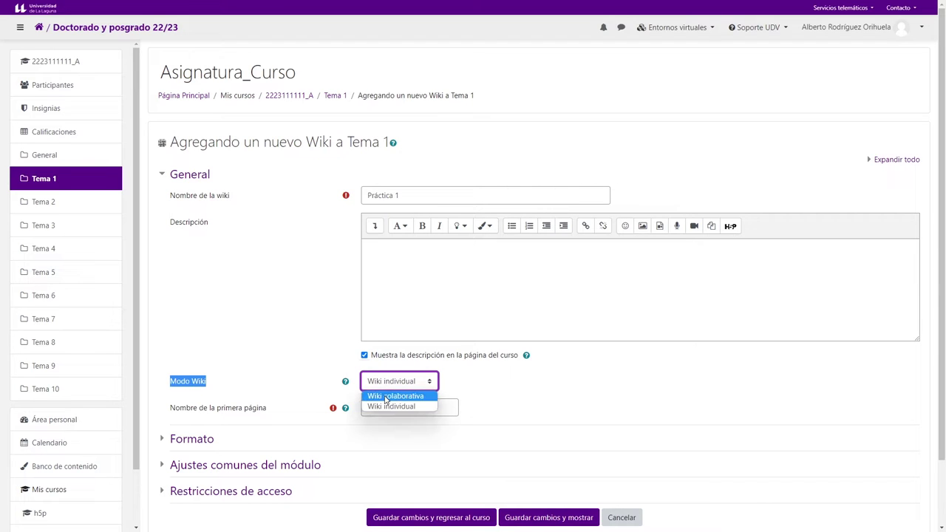
click(385, 397)
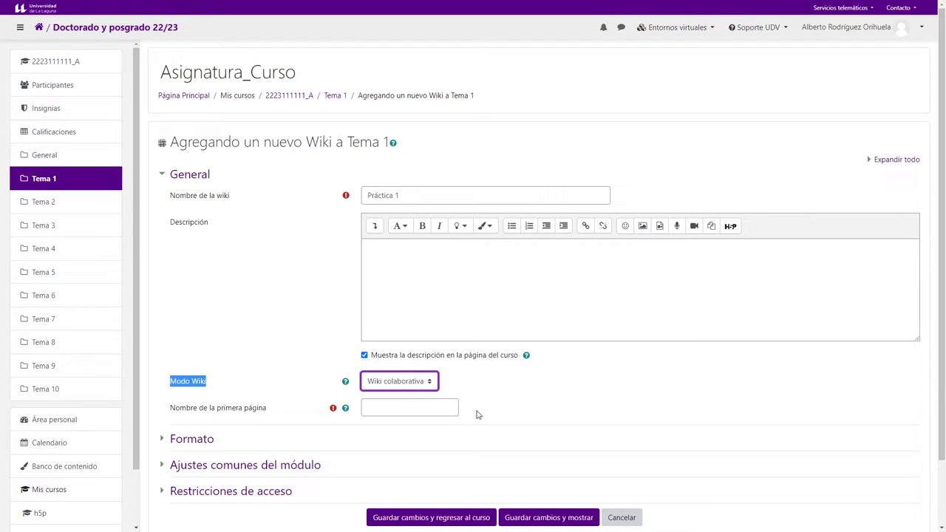
click(336, 392)
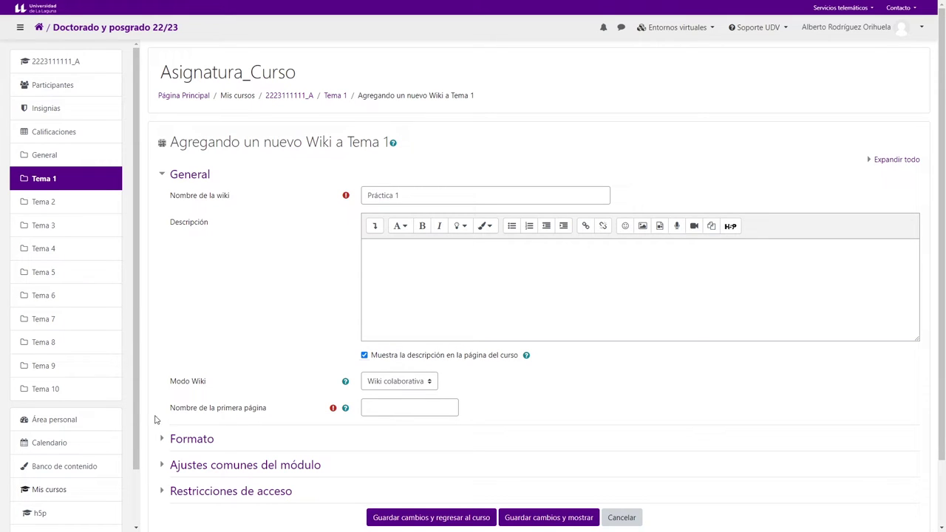
Copy the wiki's name into the first page name so that it reads "Práctica 1"
drag(170, 410, 266, 410)
click(219, 420)
drag(415, 196, 261, 201)
key(ctrl+c)
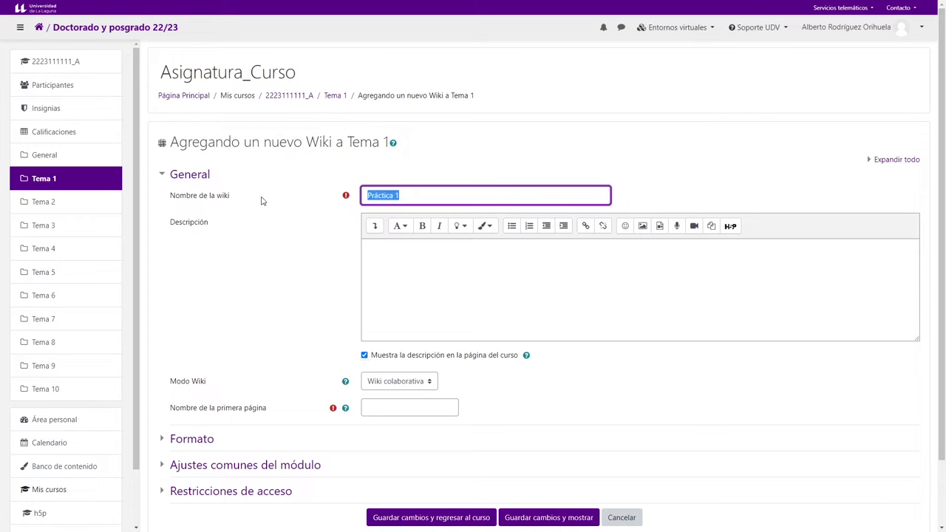
click(384, 405)
key(ctrl+v)
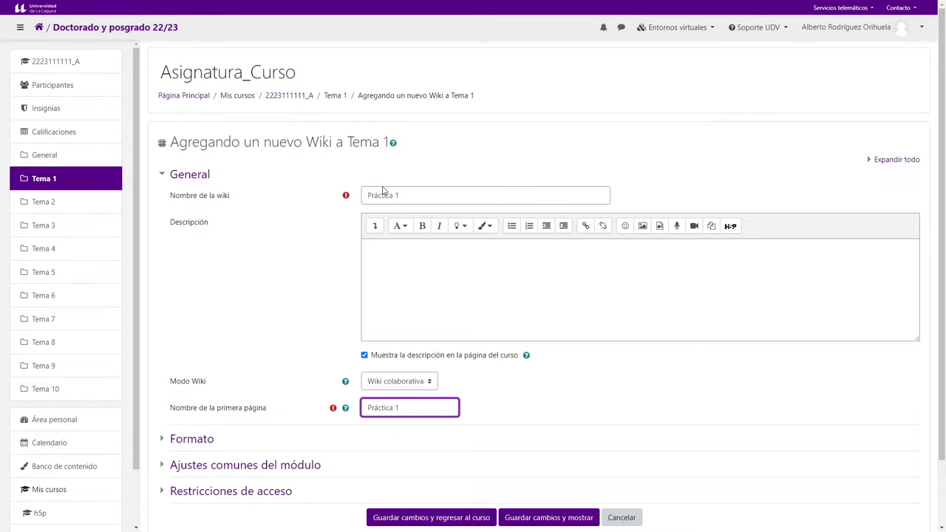
drag(407, 407, 316, 410)
click(411, 411)
Expand the wiki's format, common module and access restriction settings
scroll(281, 382, down, 2)
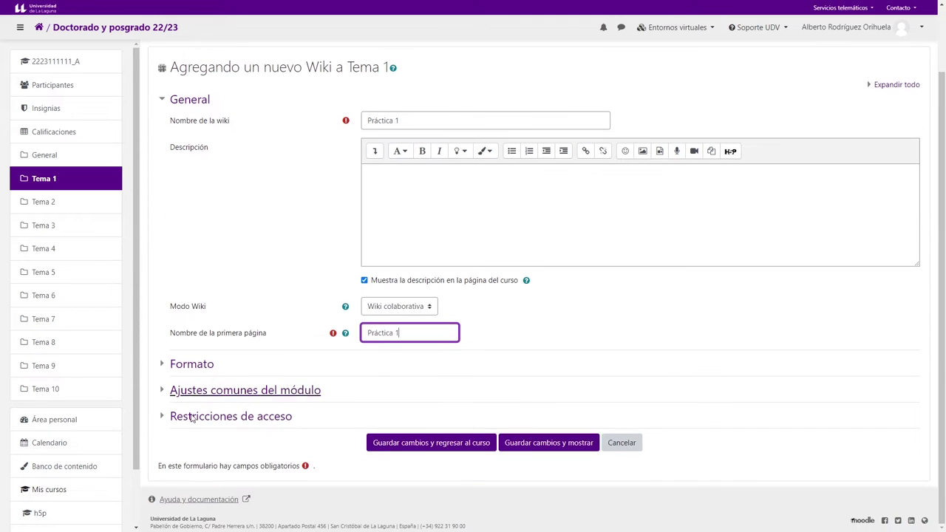
click(200, 369)
scroll(213, 369, down, 1)
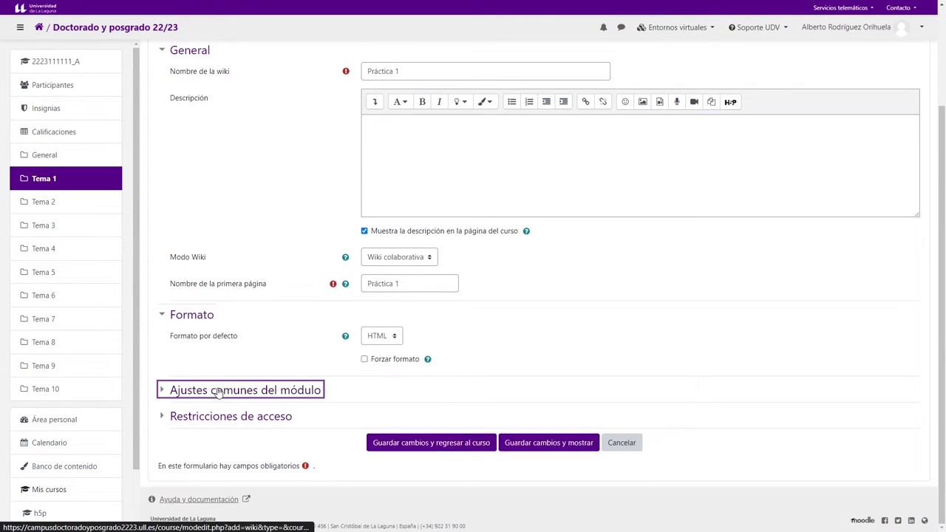
click(214, 390)
scroll(213, 414, down, 2)
click(216, 419)
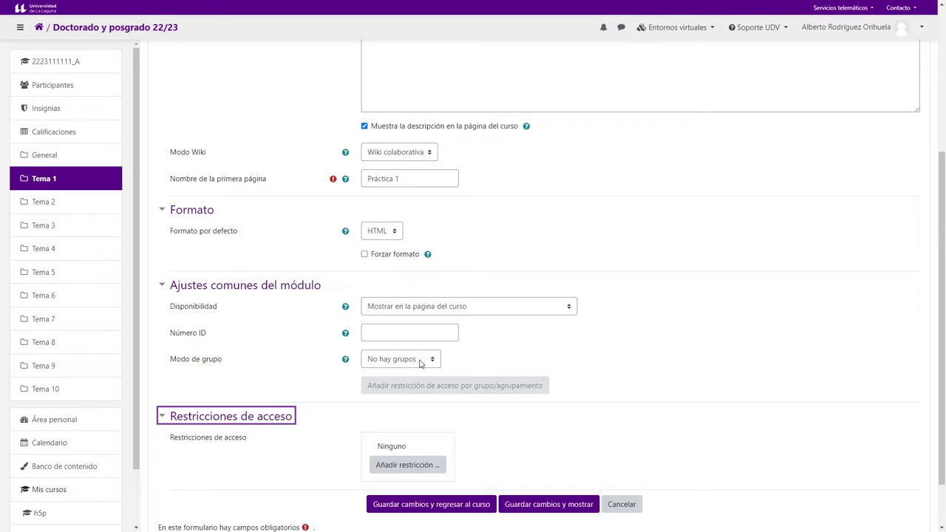
Review the choices for the wiki's default format, keeping HTML
scroll(399, 366, up, 3)
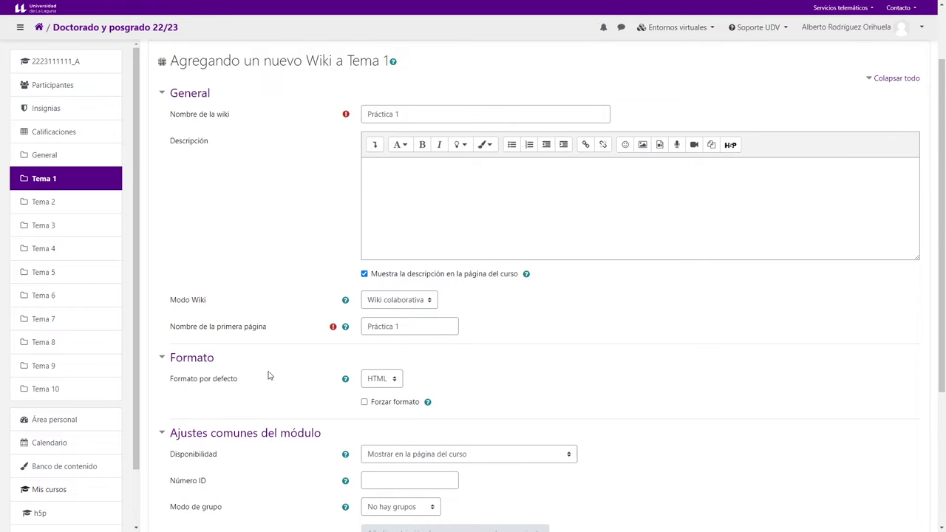
drag(246, 381, 172, 381)
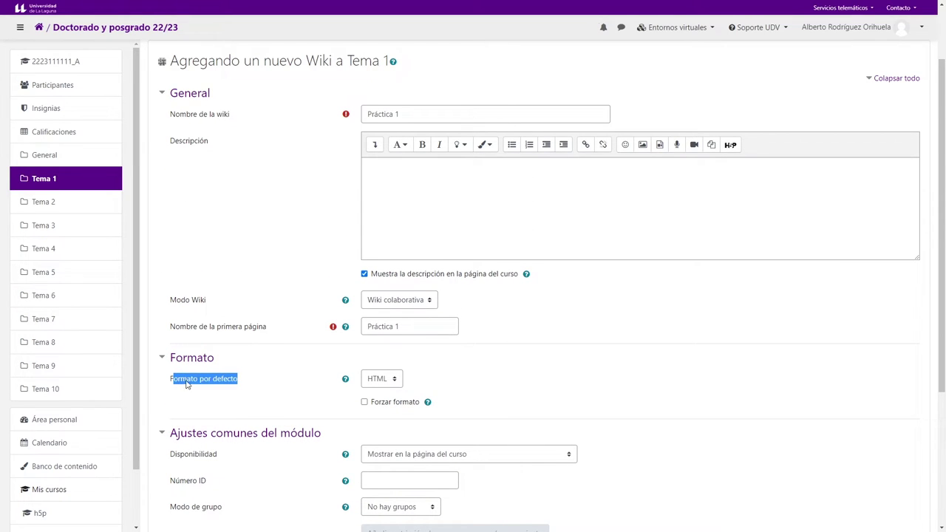
click(371, 382)
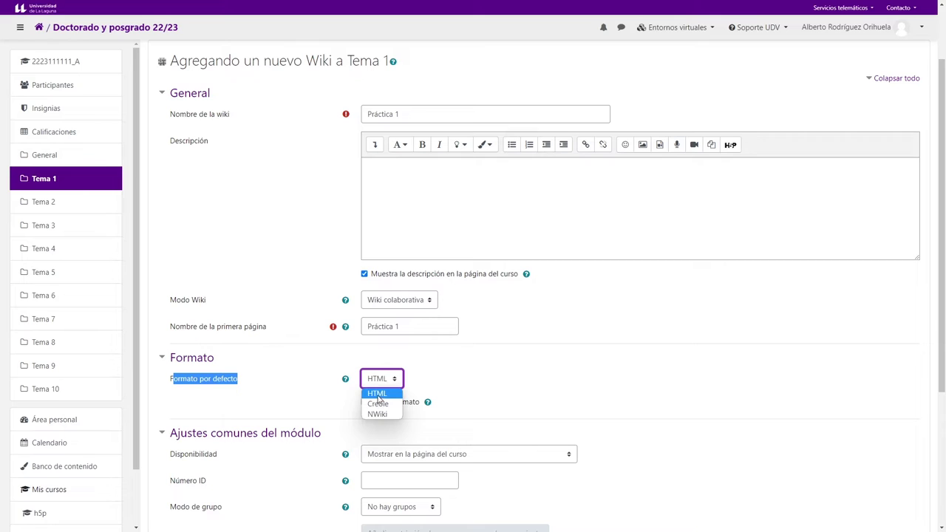
click(381, 395)
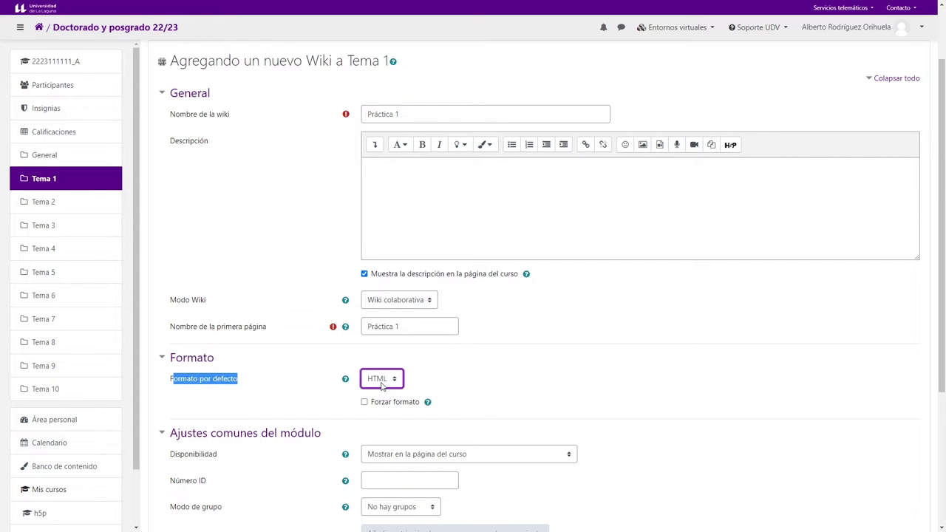
click(381, 378)
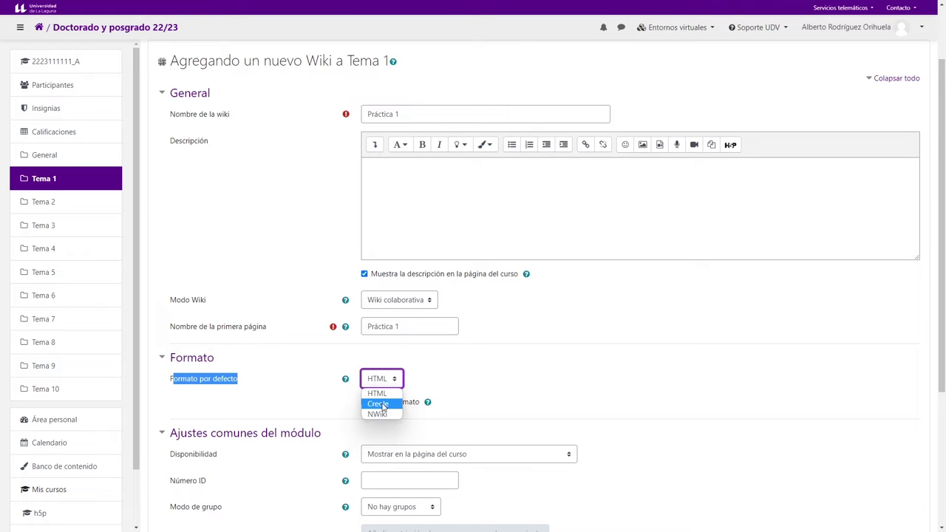
click(583, 377)
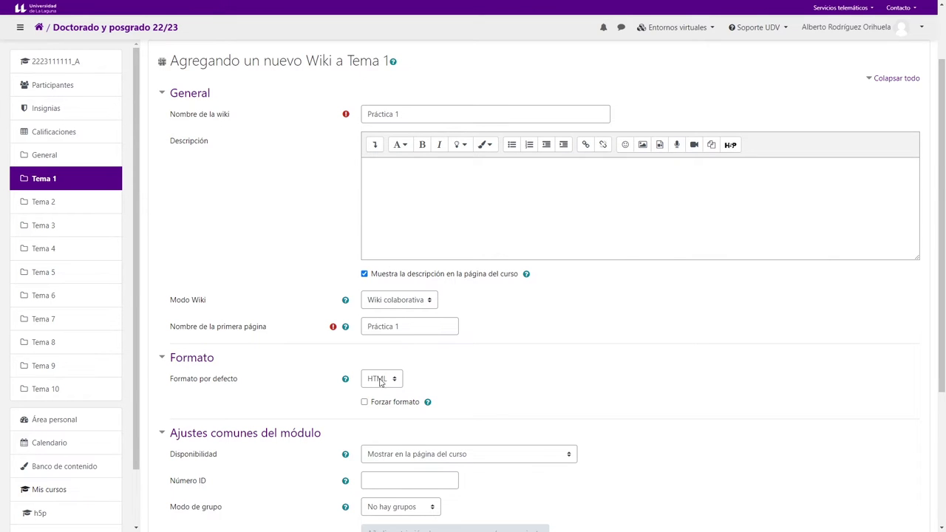
Save the settings of the new Práctica 1 wiki and display the activity
scroll(606, 397, down, 3)
scroll(584, 406, up, 5)
scroll(561, 429, down, 5)
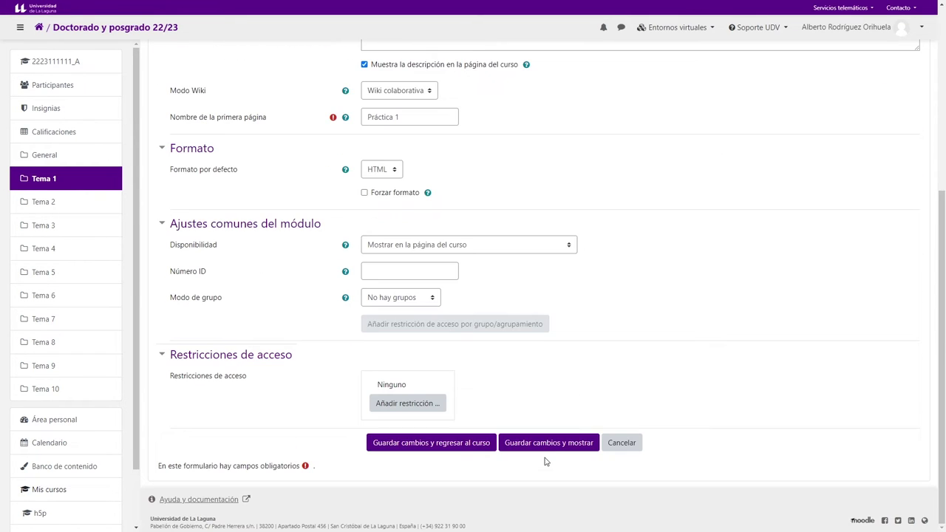
click(548, 442)
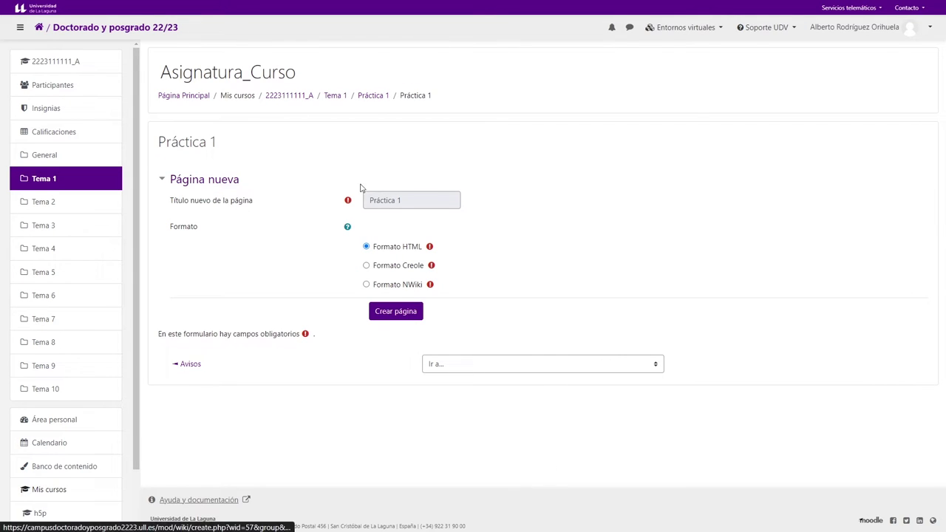
Create the wiki's first page, Práctica 1, in HTML format
drag(409, 200, 361, 200)
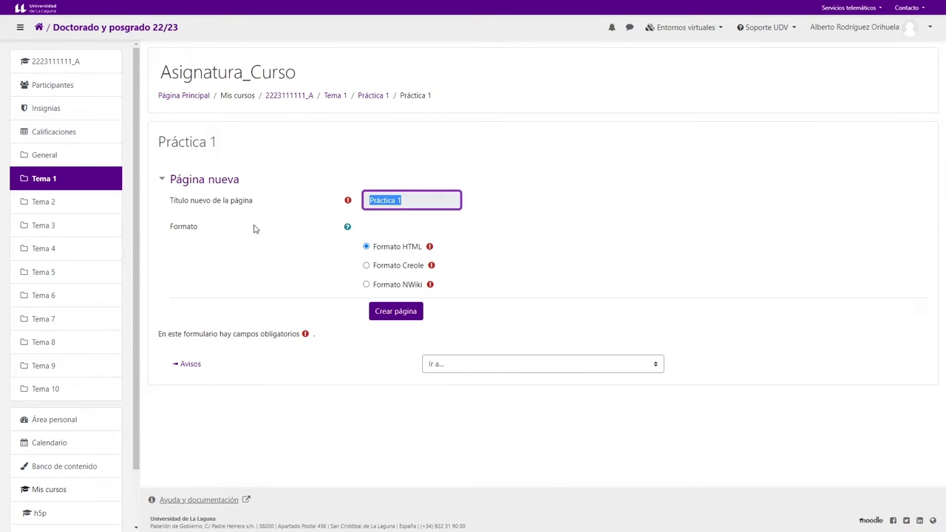
drag(374, 247, 415, 251)
click(390, 314)
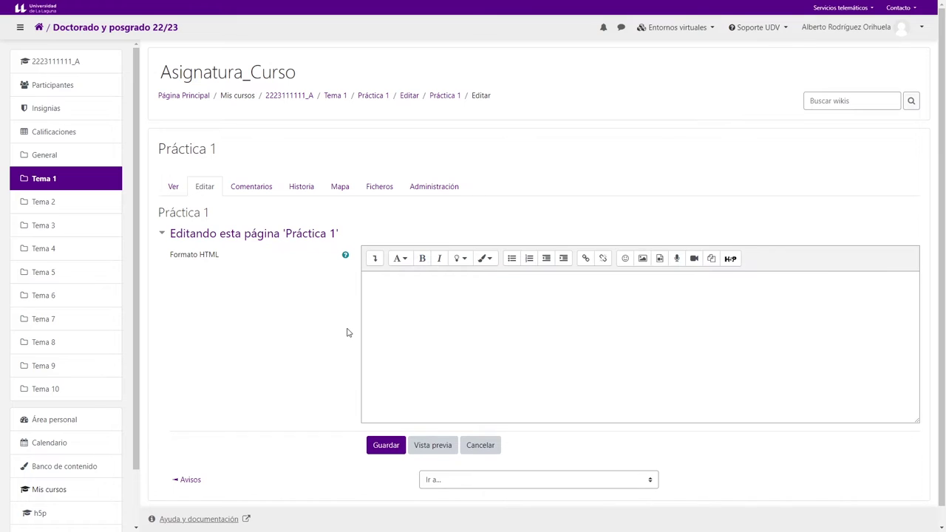
Write "Índice:" followed by the lines "- Semana1", "- Semana2" and "- Semana3" on the Práctica 1 page, and save it
click(437, 330)
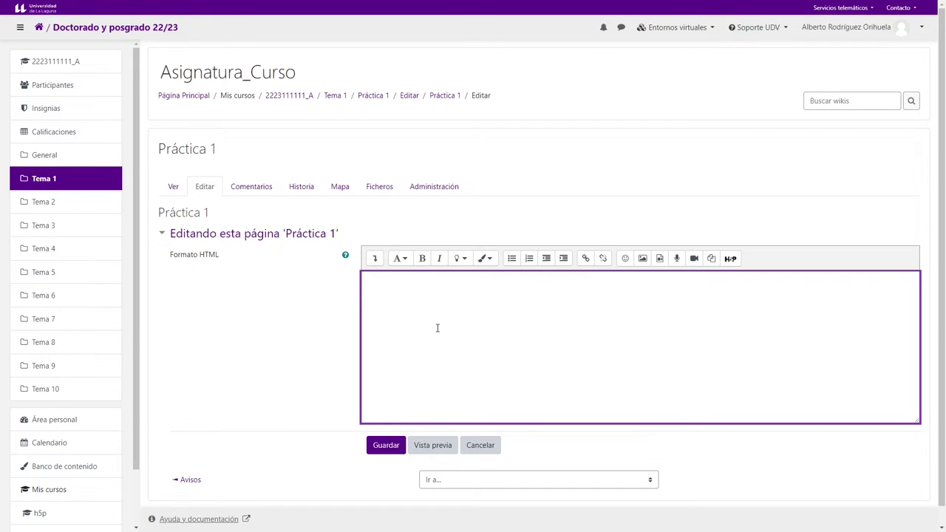
text(Índic)
text(e: - Semana1 - S)
text(eaman)
key(BackSpace)
key(BackSpace)
key(BackSpace)
key(BackSpace)
text(mana1 - Semana3)
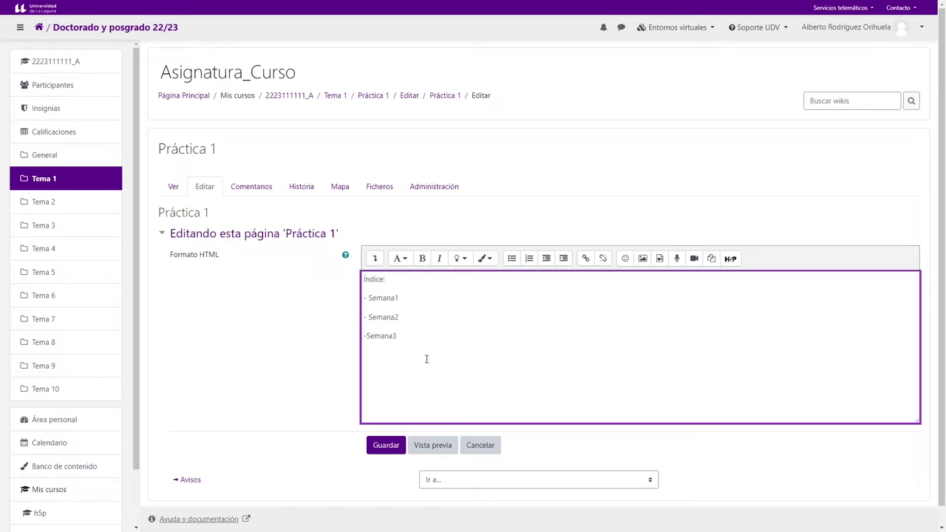
click(368, 336)
click(398, 447)
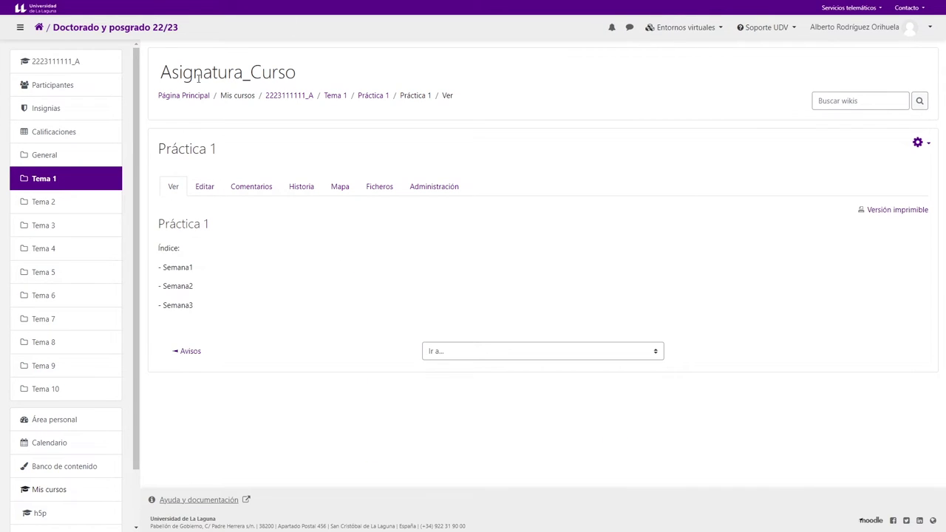
Return to the course page and reopen the Práctica 1 wiki from Tema 1 to review its index
click(292, 96)
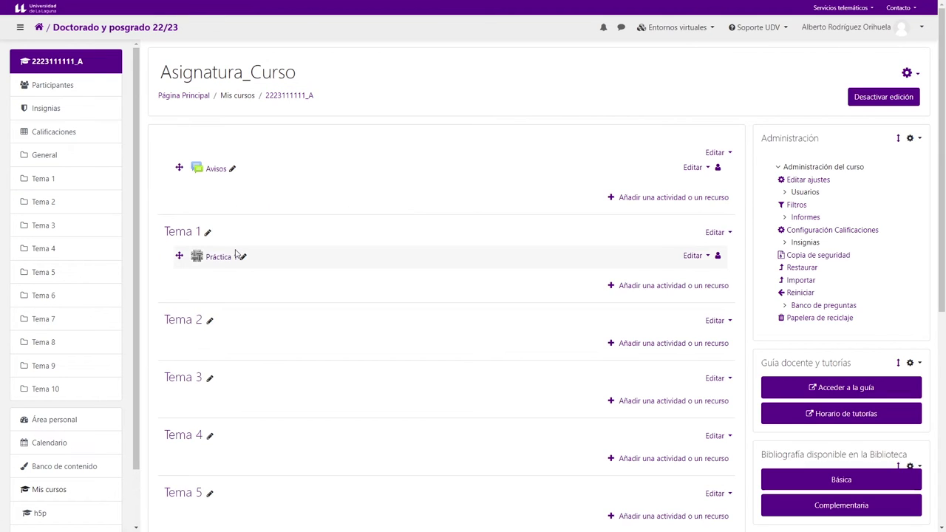
click(227, 256)
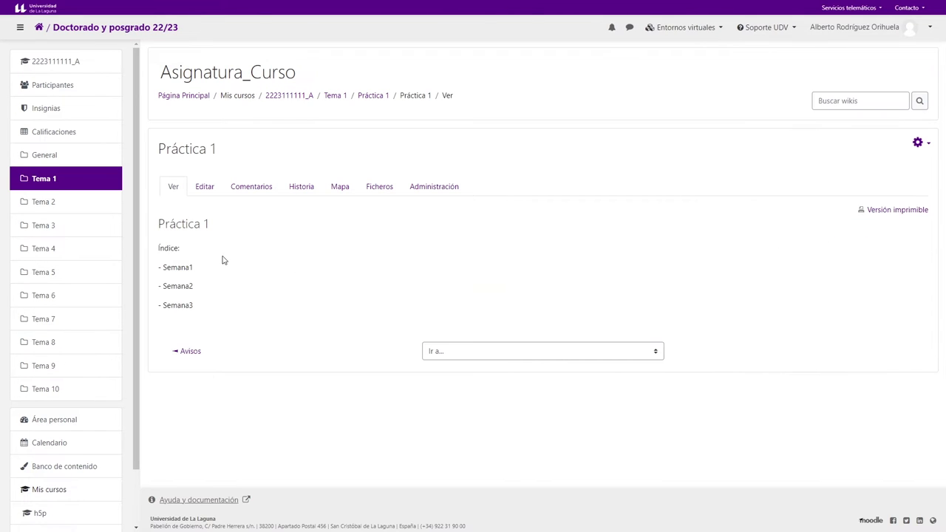
drag(163, 215, 204, 312)
click(298, 336)
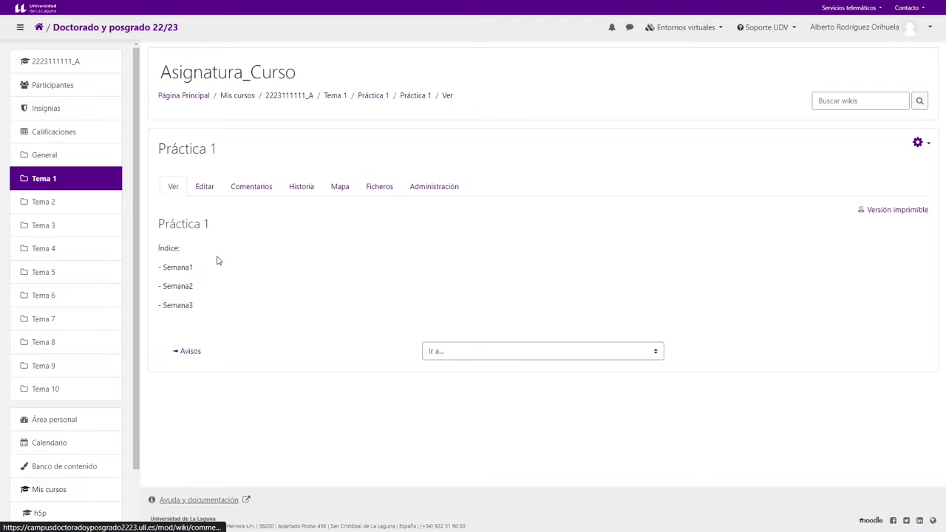
Examine the Práctica 1 page's editing, comments, history, map and files sections
click(205, 188)
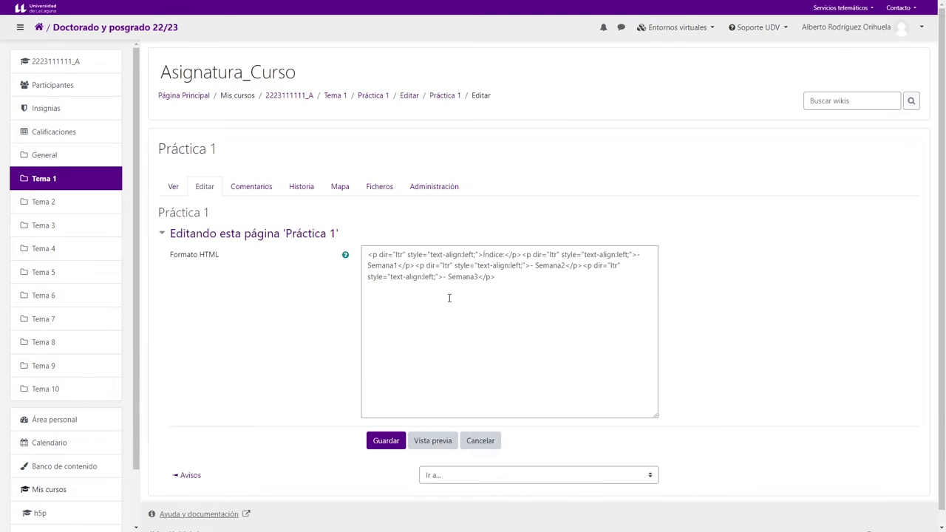
click(252, 187)
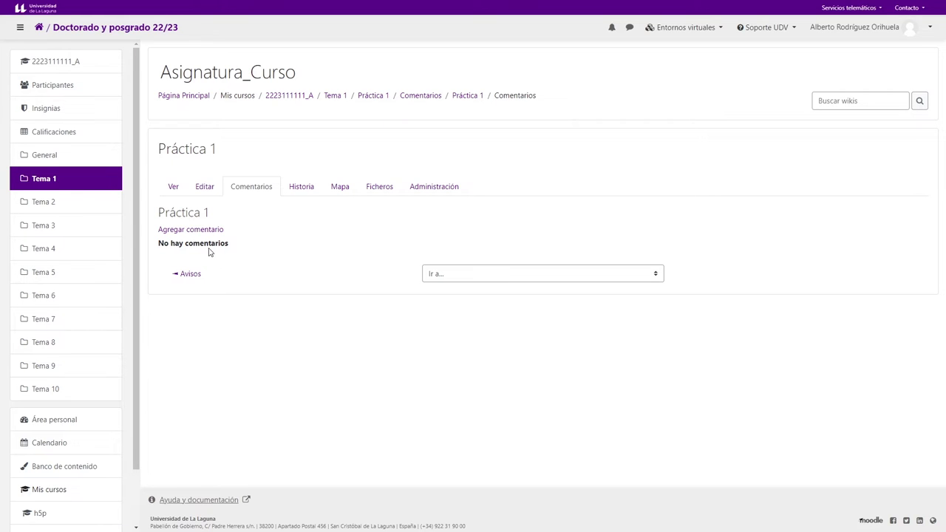
click(292, 192)
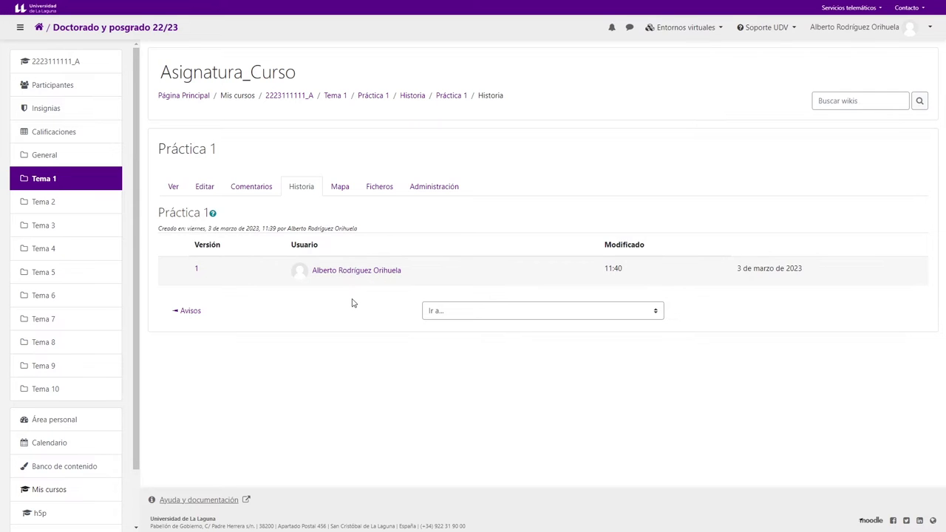
click(343, 188)
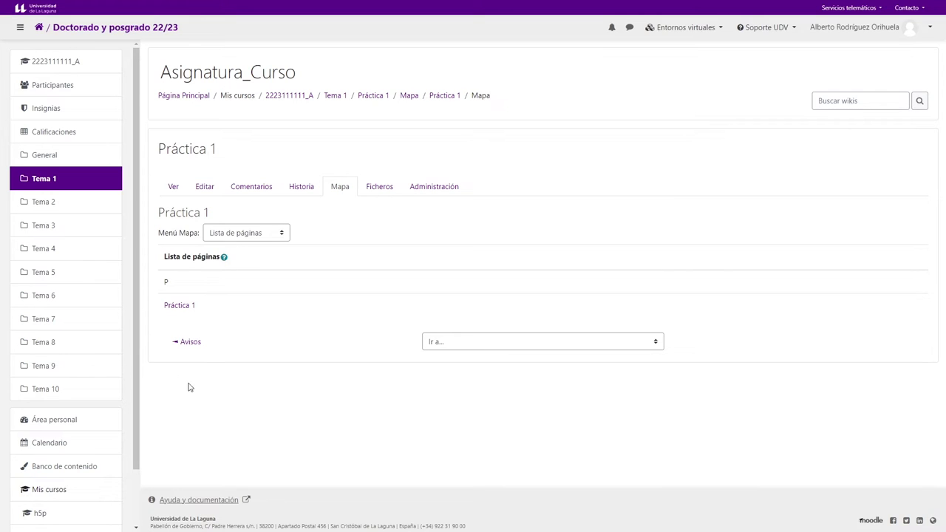
click(391, 191)
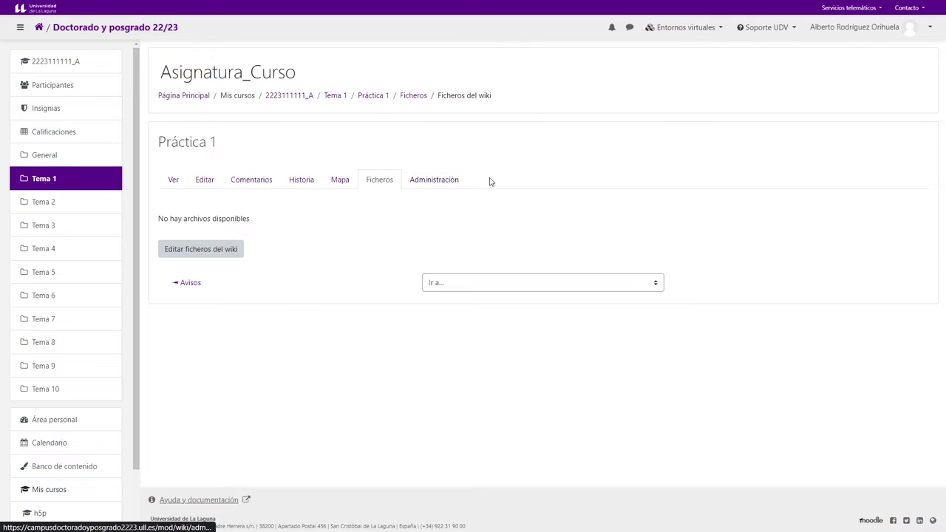
drag(490, 181, 404, 182)
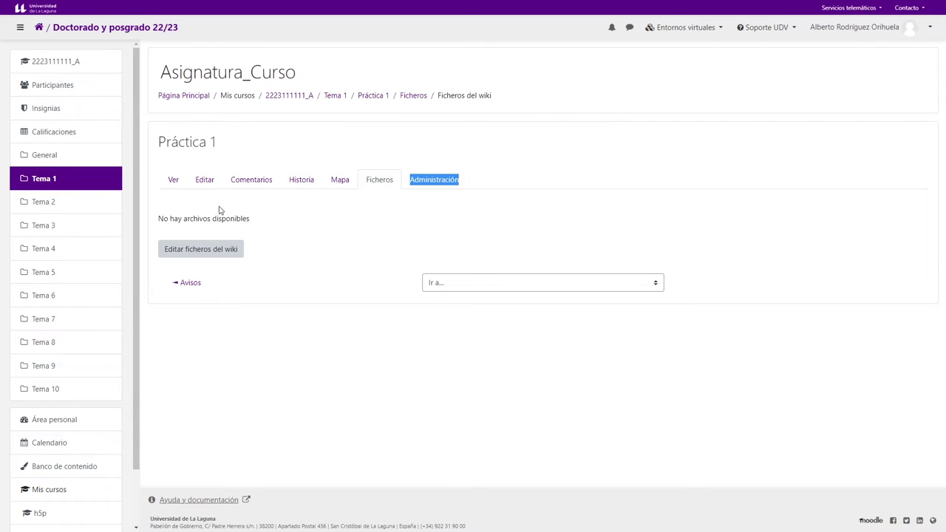
drag(157, 182, 405, 181)
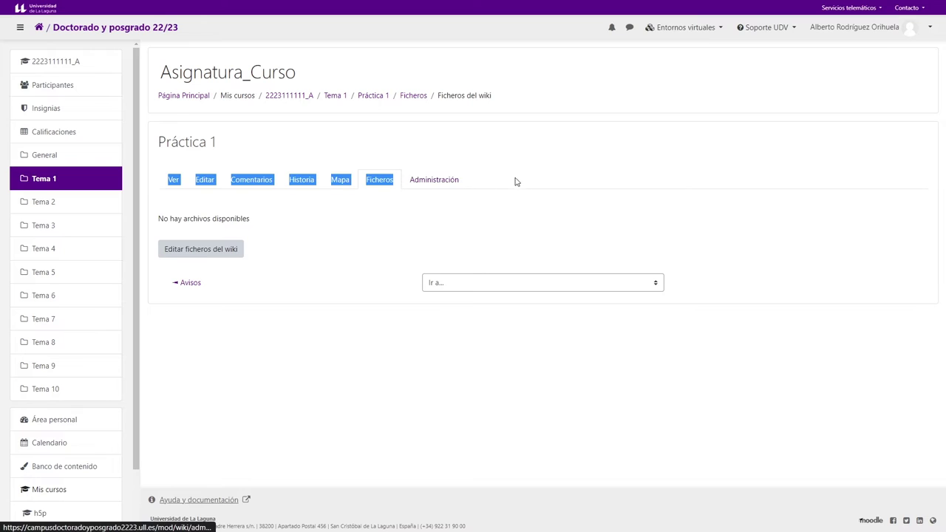
Review the wiki's administration options for deleting pages and page versions
click(449, 183)
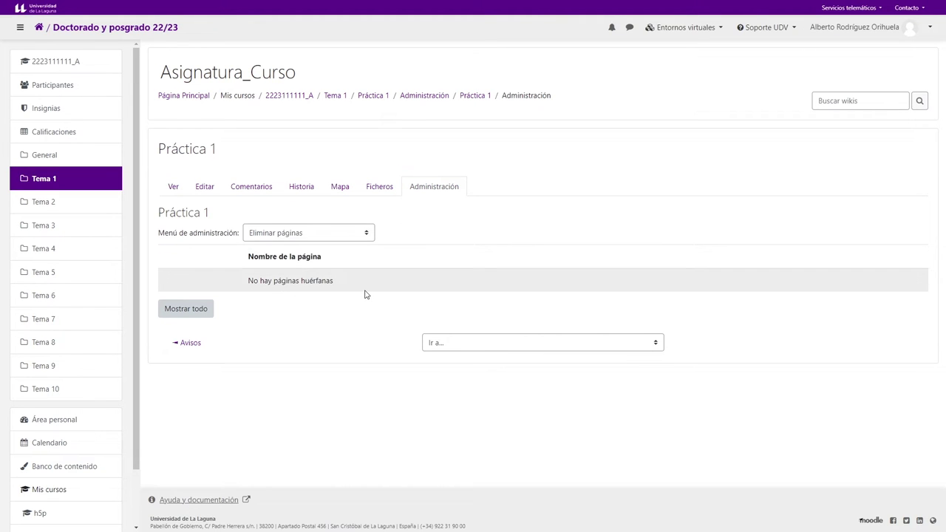
click(288, 236)
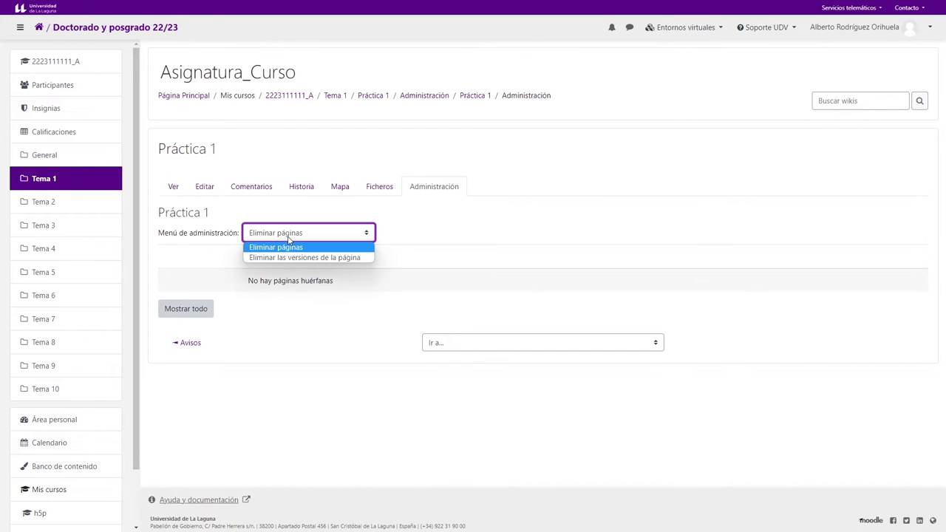
click(288, 274)
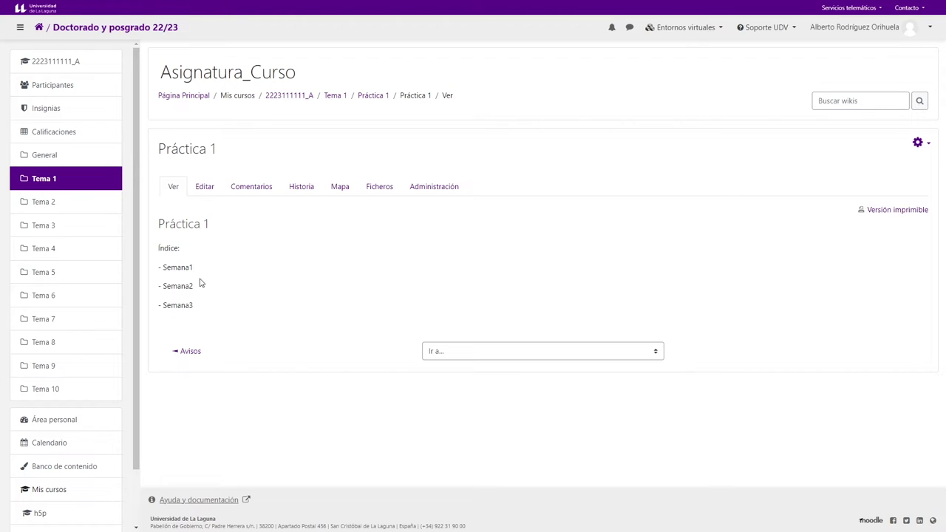
Change the index entries to "[[Semana 1]]", "Semana 2" and "Semana 3" so that the first links to a new page, and save
click(208, 189)
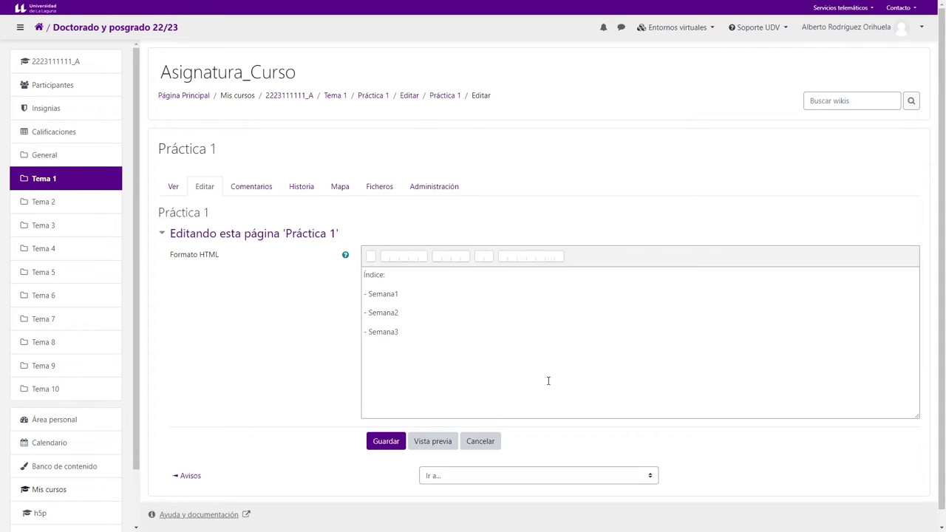
click(369, 298)
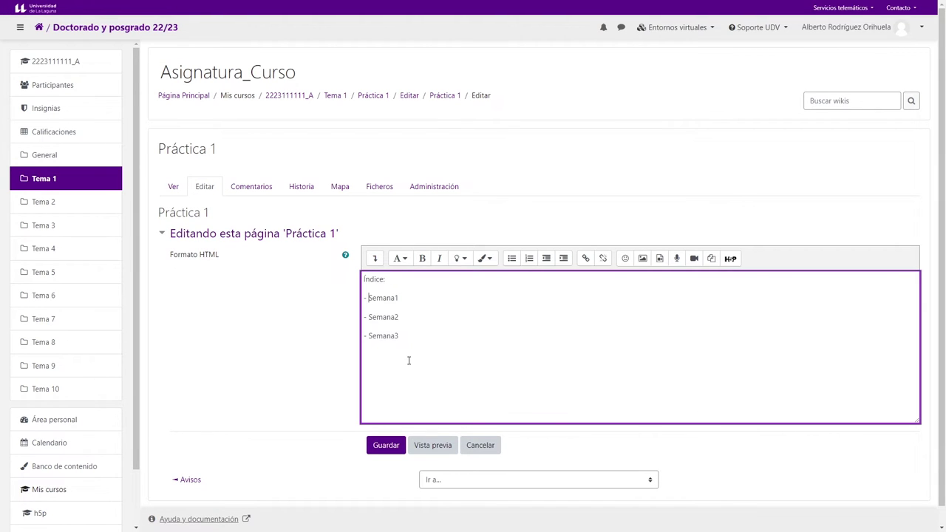
text([[)
click(401, 297)
click(397, 317)
click(397, 335)
drag(410, 299, 371, 299)
drag(428, 300, 368, 298)
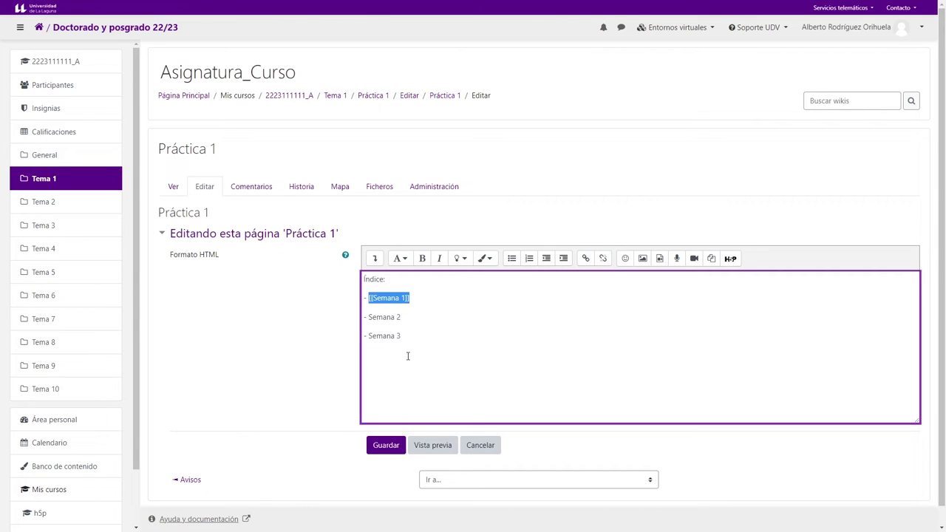
click(386, 447)
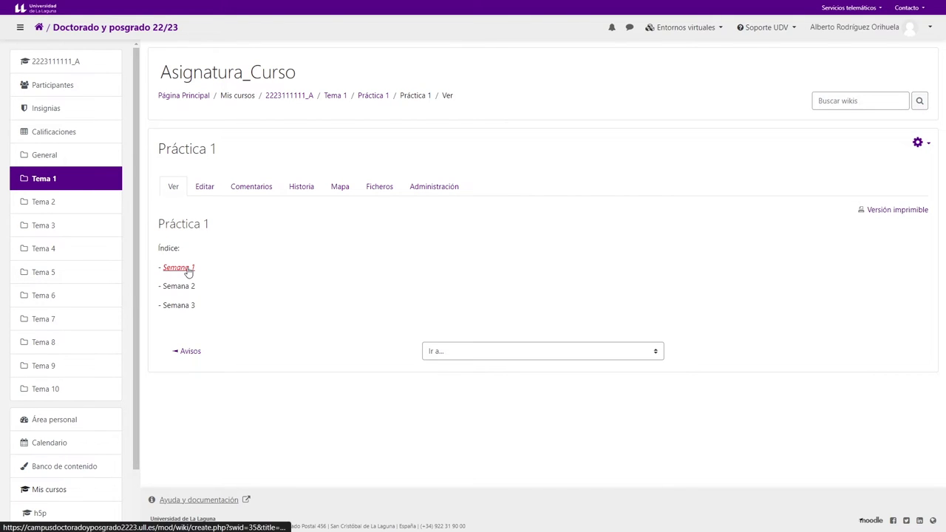
Follow the Semana 1 link in the index and create that page in HTML format
drag(197, 268, 161, 269)
click(241, 282)
click(189, 268)
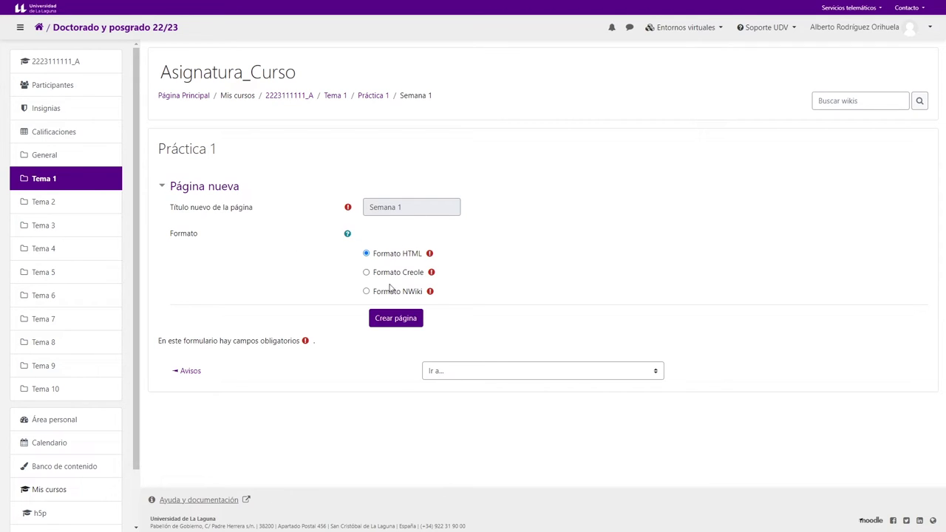
click(406, 320)
Fill the Semana 1 page with "dvvddffdsfs", "dsfdsfsdfdsf" and "dsfsdfdsfsdf" on separate lines, the first two in bold, and save it
click(447, 337)
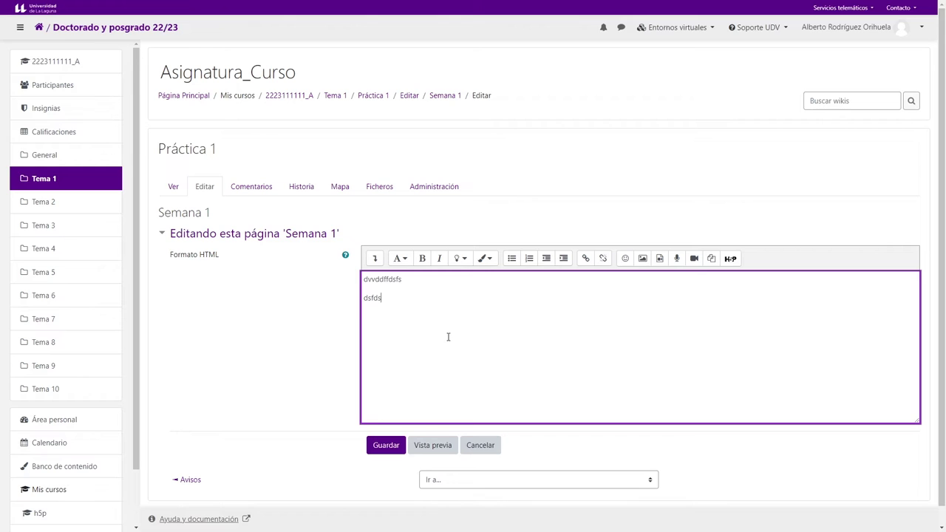
text(sdfdsfsd)
drag(415, 302, 362, 277)
click(422, 257)
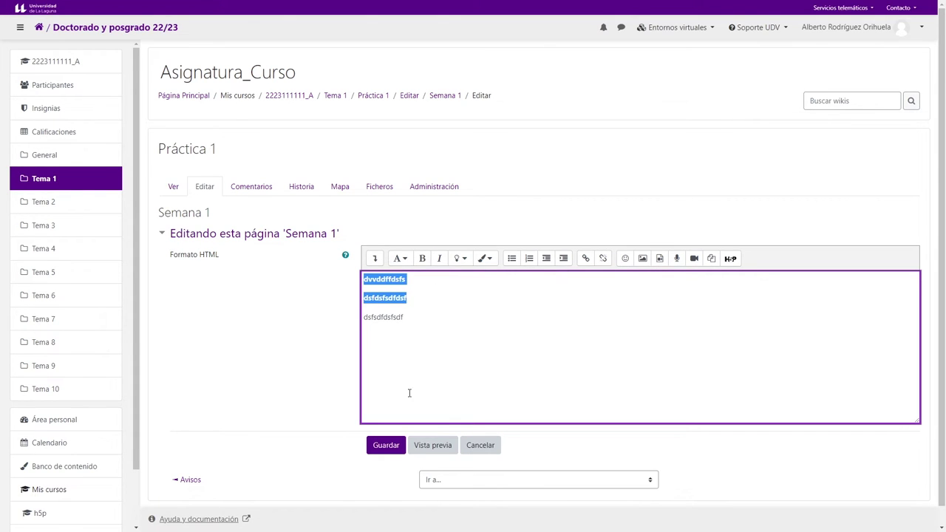
click(438, 383)
click(387, 447)
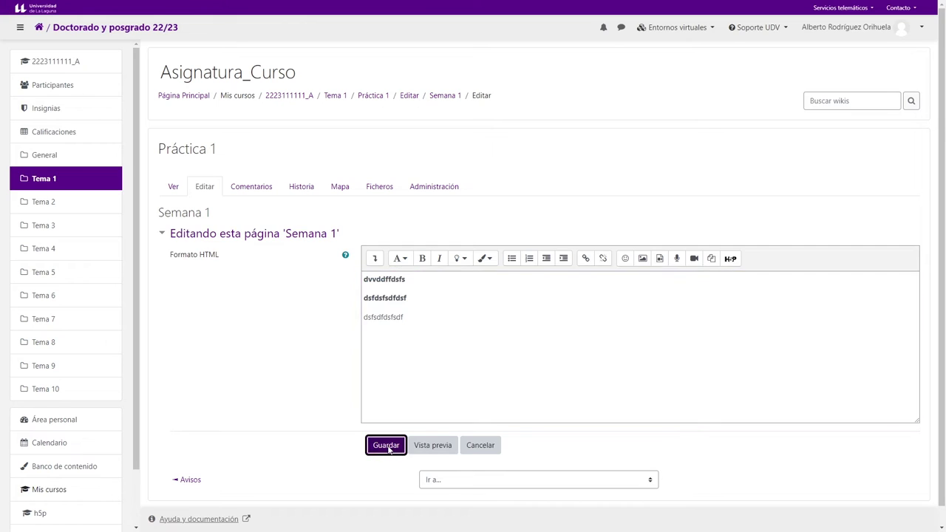
Review the Semana 1 page and the wiki's page list, going through Práctica 1 and its index link back to Semana 1
drag(169, 215, 208, 283)
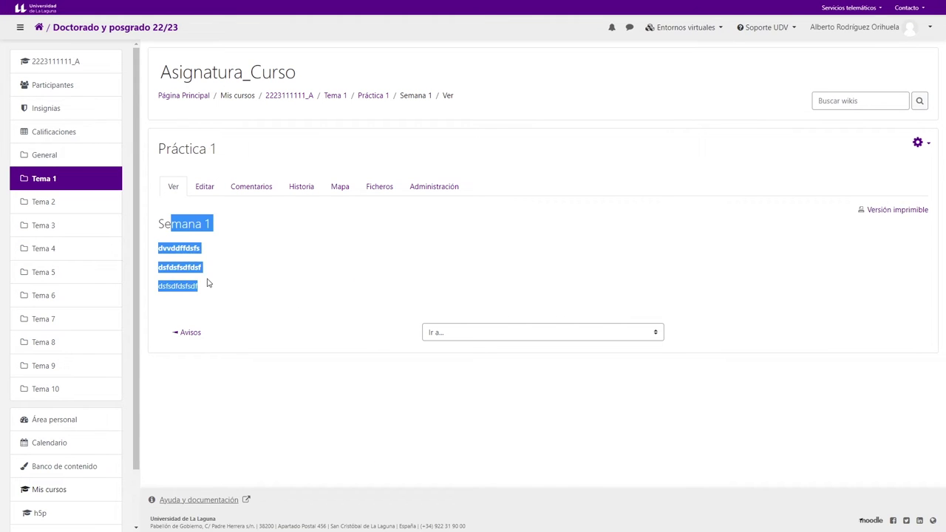
click(344, 191)
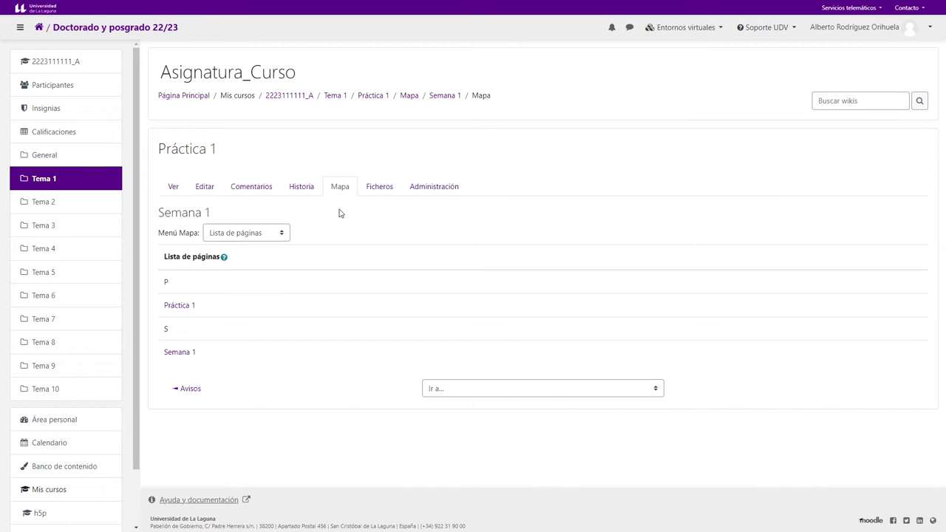
click(173, 190)
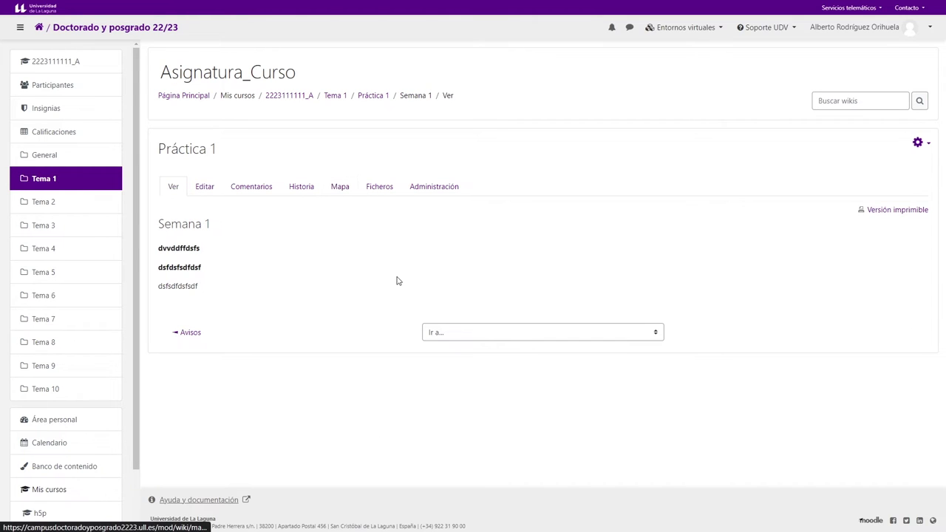
click(458, 332)
double_click(308, 267)
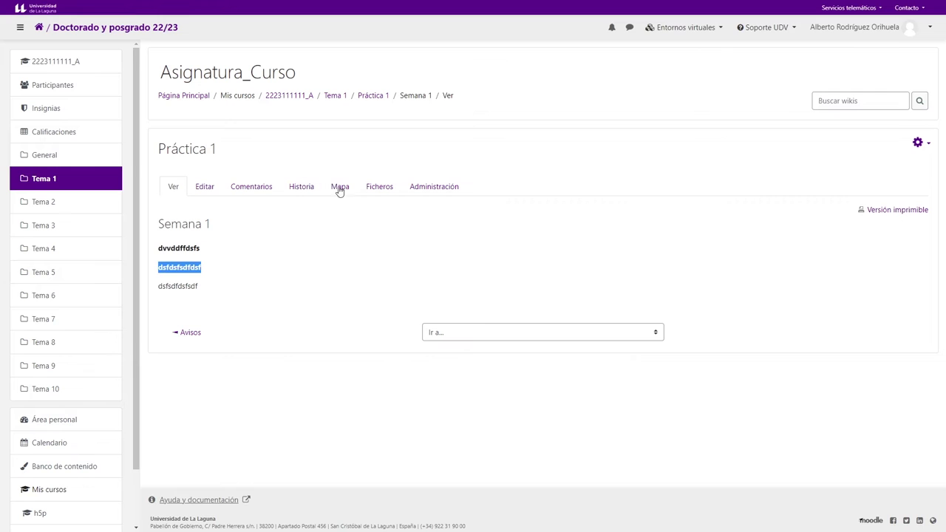
click(339, 190)
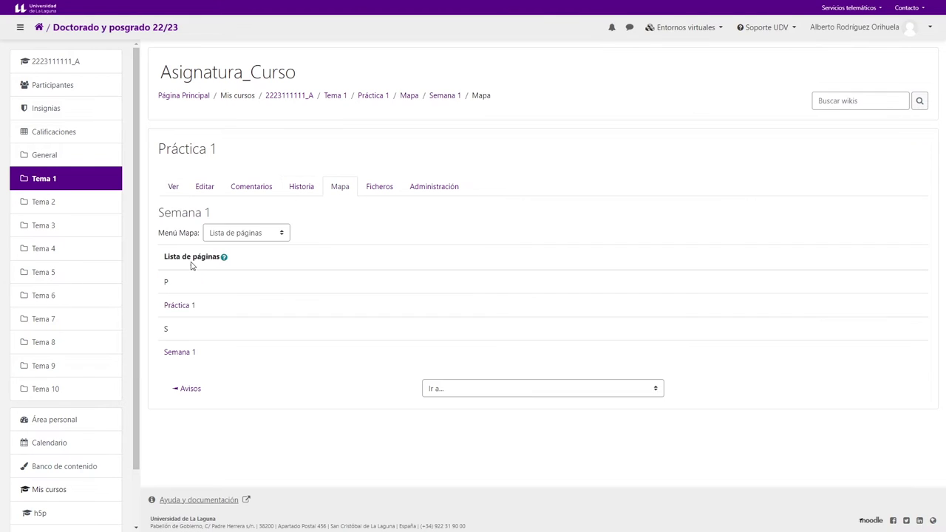
click(177, 304)
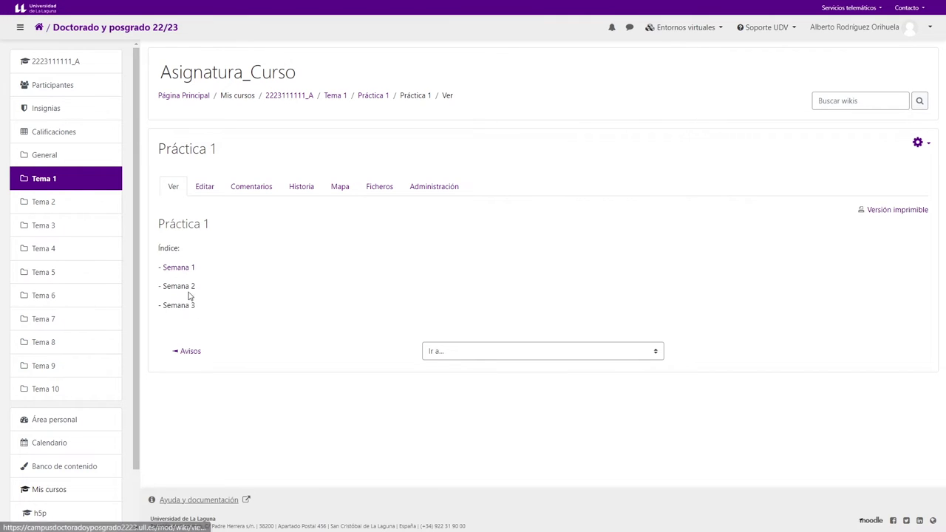
click(182, 271)
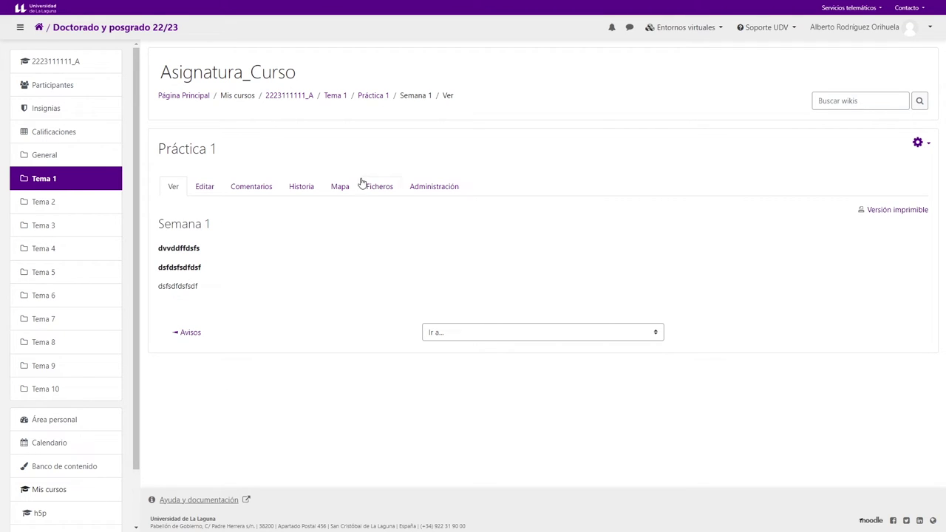
Review the version history of the Semana 1 page and return to the Práctica 1 page through the wiki map
click(303, 189)
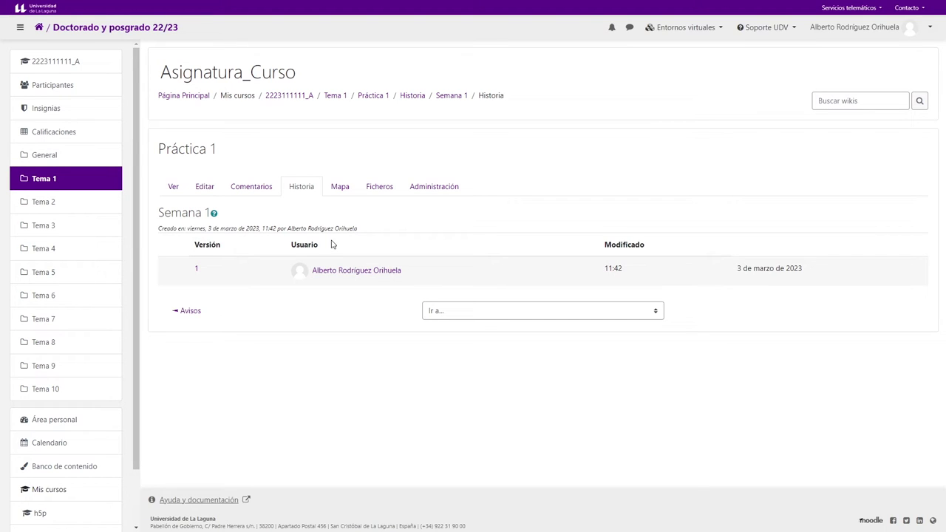
drag(159, 212, 208, 212)
right_click(285, 347)
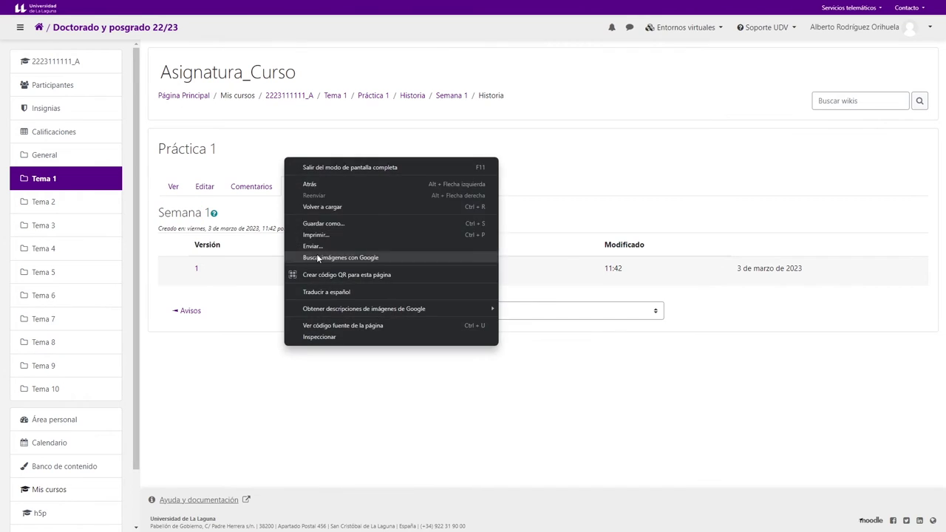
click(313, 185)
click(332, 193)
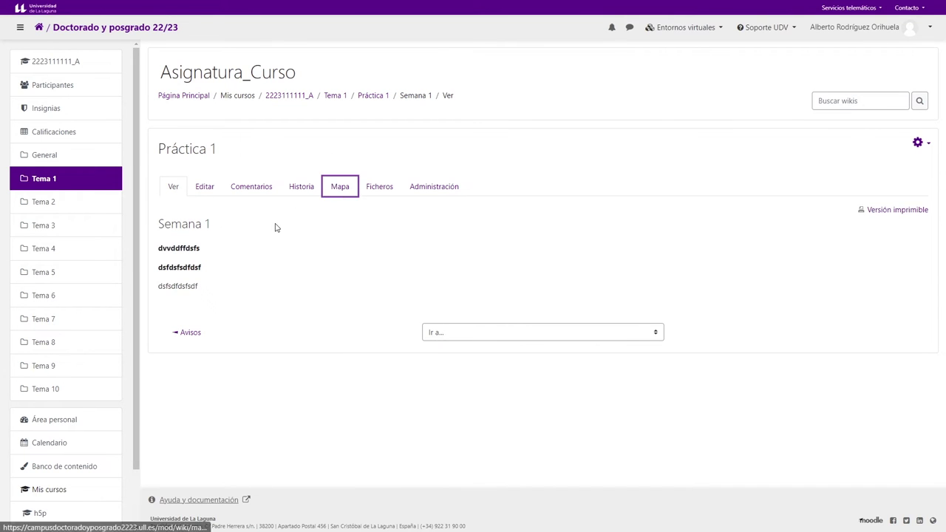
click(181, 305)
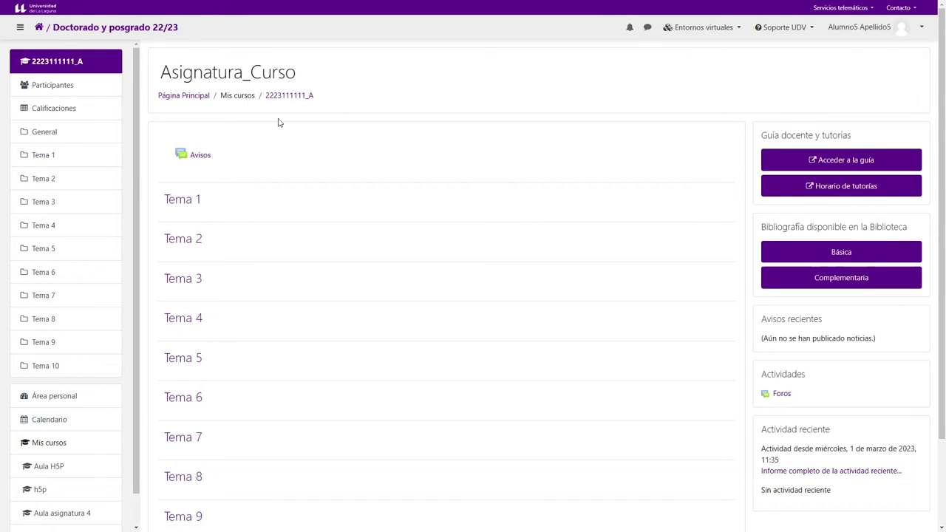
In the student's session, reload the course, open the Práctica 1 wiki and follow its index link to the Semana 1 page
key(F5)
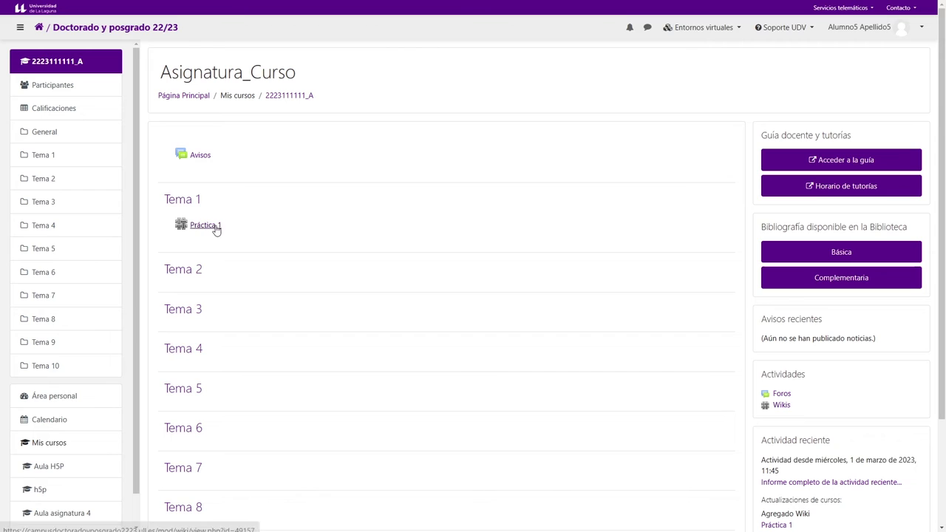
click(211, 234)
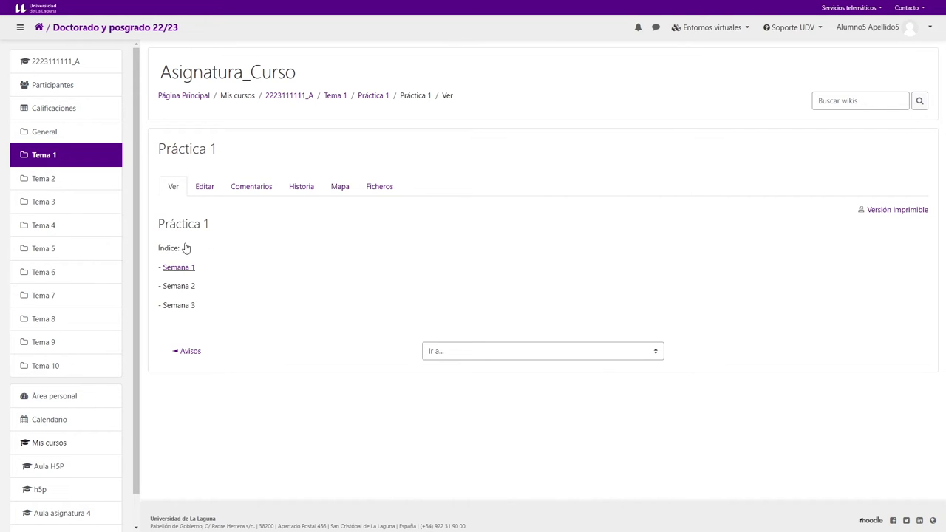
click(182, 268)
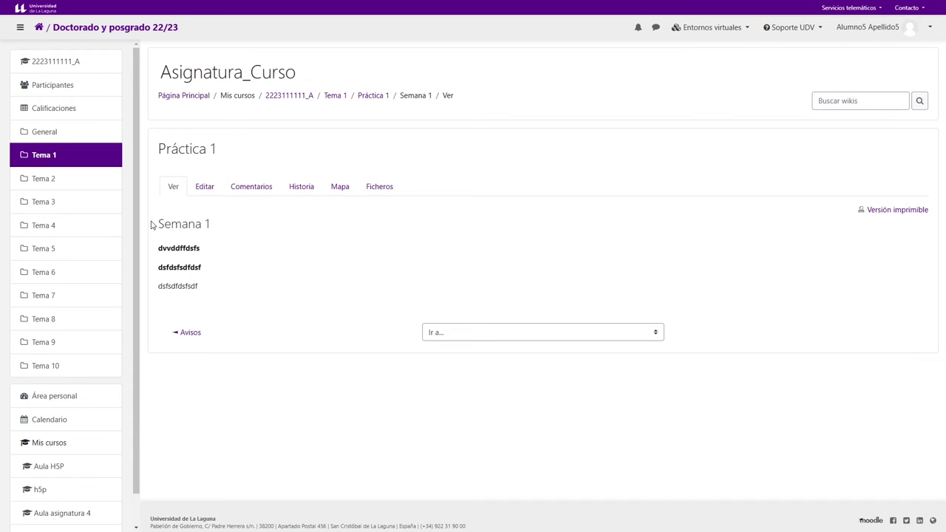
drag(161, 223, 215, 291)
click(277, 331)
Edit the Semana 1 page: delete the second bold line, add "dfsdfdsfsfdsdf" and the link "[[Práctica 1]]" below the text, and save
click(205, 188)
drag(451, 301, 342, 295)
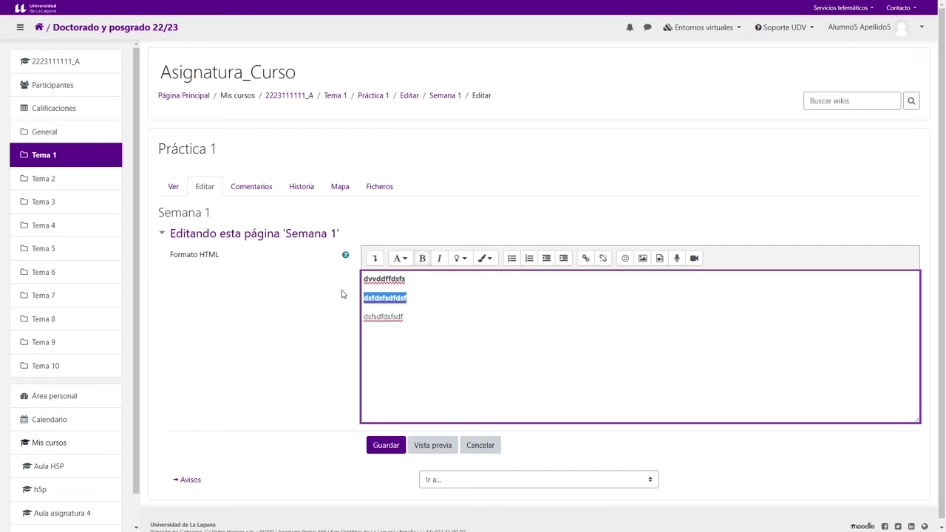
key(BackSpace)
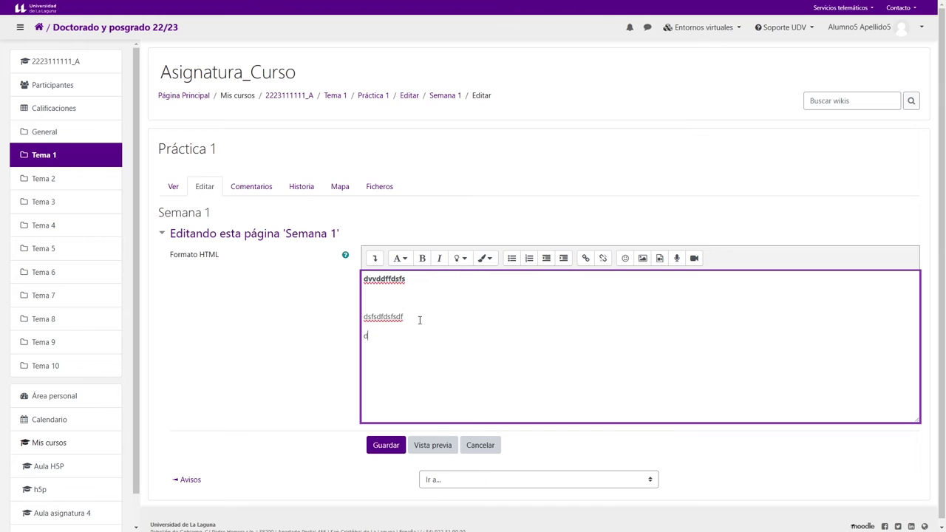
key(Return)
text(Portada)
key(BackSpace)
key(BackSpace)
key(BackSpace)
key(BackSpace)
key(BackSpace)
key(BackSpace)
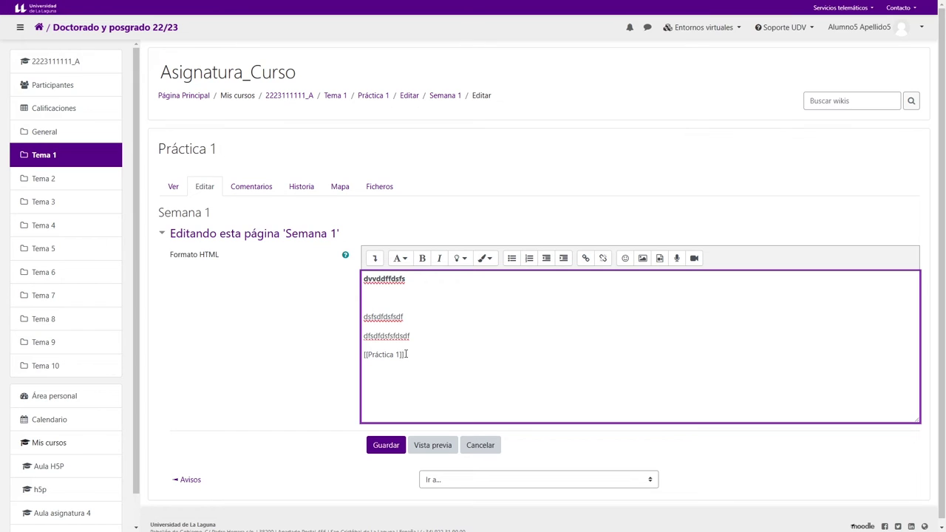
click(397, 446)
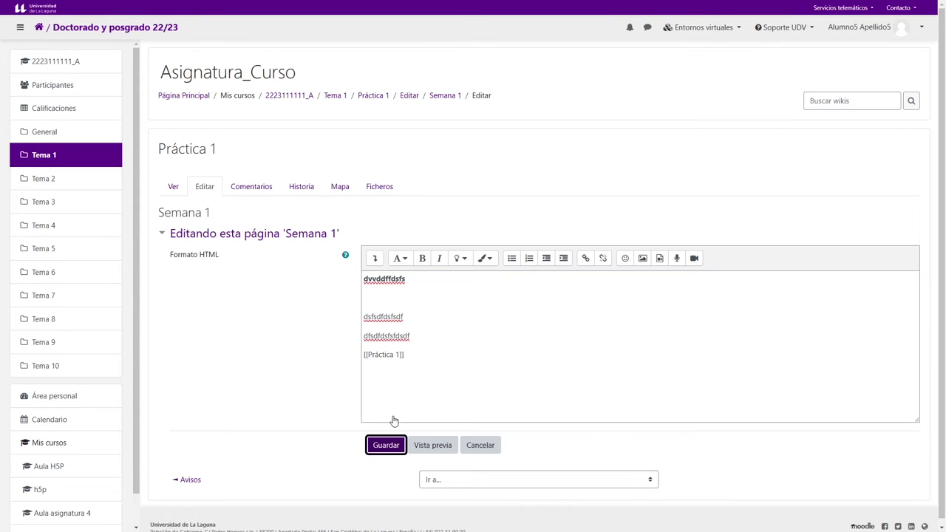
Follow the link back to Práctica 1, change its second index entry to "[[Semana 2]]" and save the page
click(177, 326)
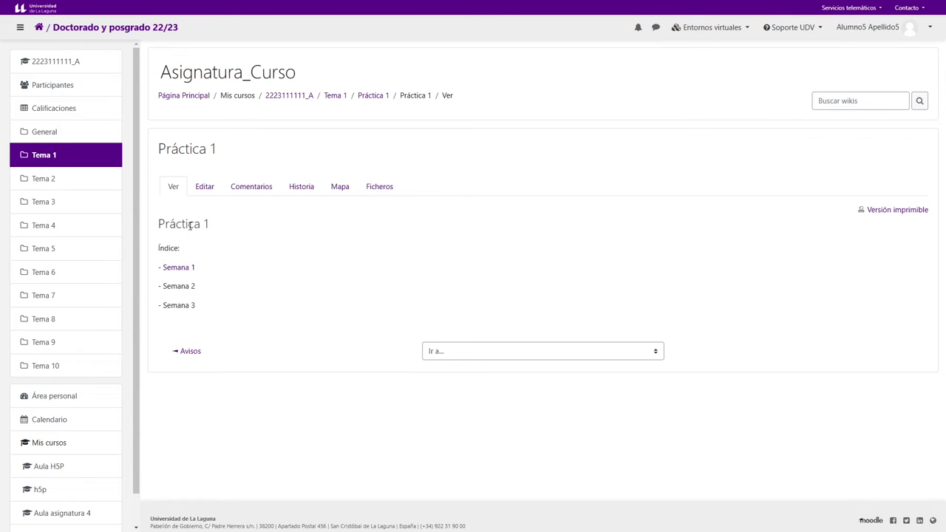
click(201, 188)
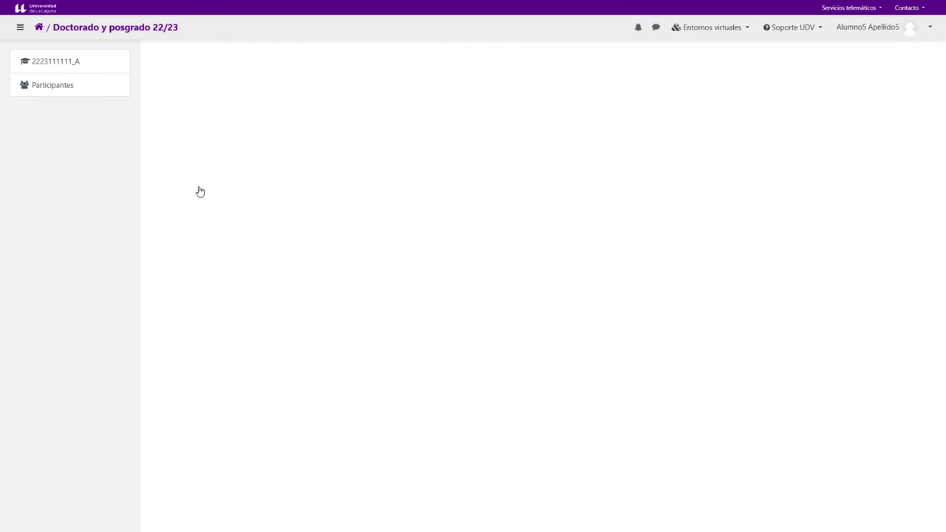
click(369, 318)
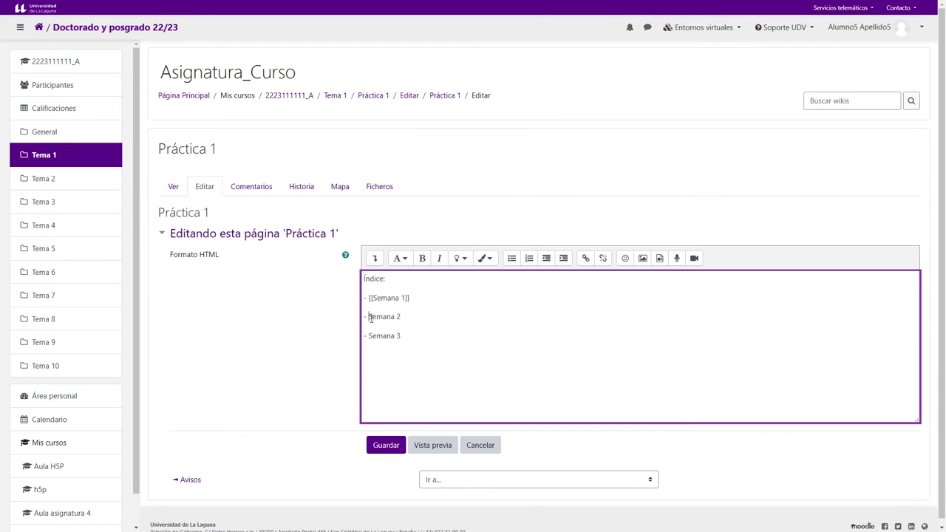
text([[)
click(388, 446)
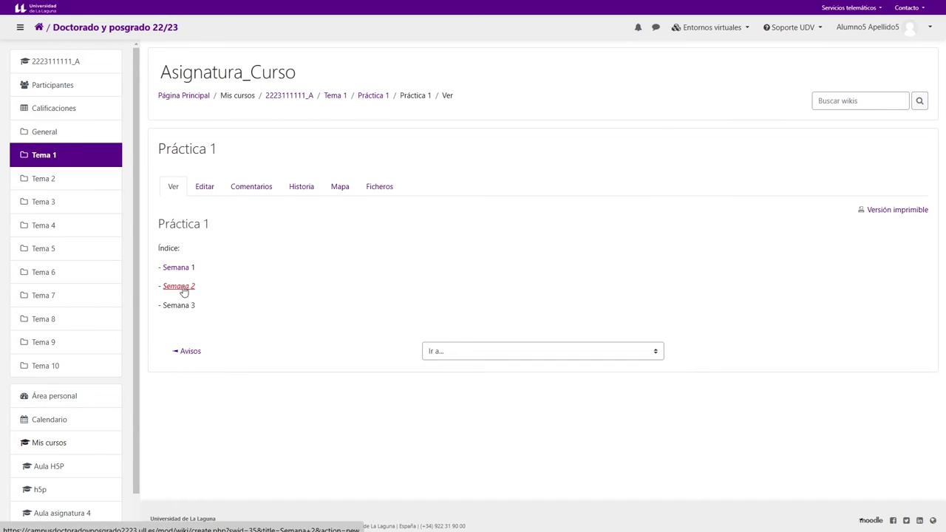
Create the Semana 2 page in HTML format from its index link, with "dsfdsfdsfds", "fsdfdsfsdfsd" and "fdsfsdfdsfsdfsdfdsfdsfdsfsfd" on separate lines, and save it
click(182, 288)
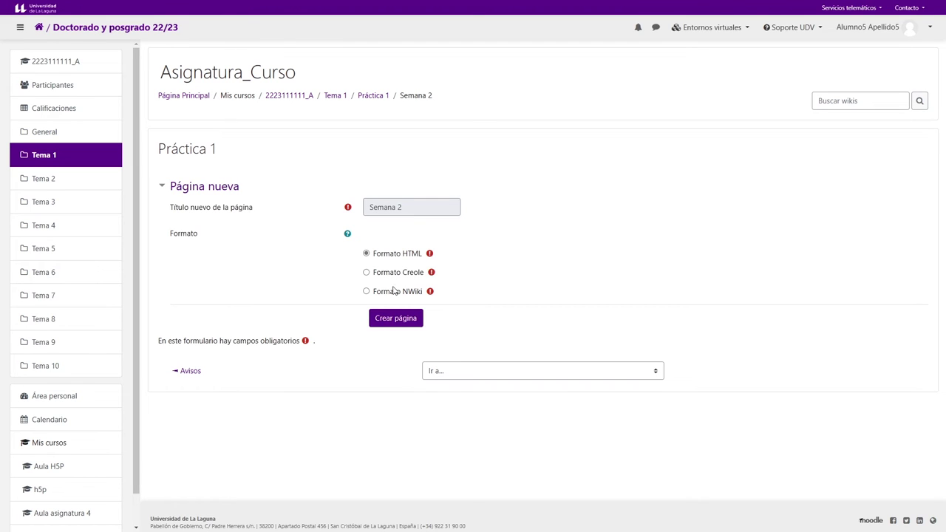
click(386, 321)
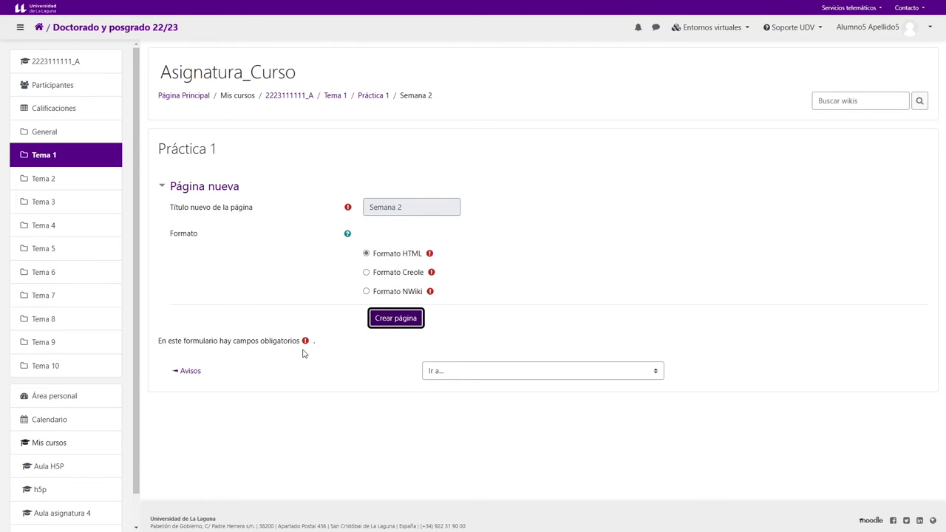
click(469, 317)
text(dsfdsfds fsdfdsfdsfsd fdsfsd)
key(Return)
text(fdsf)
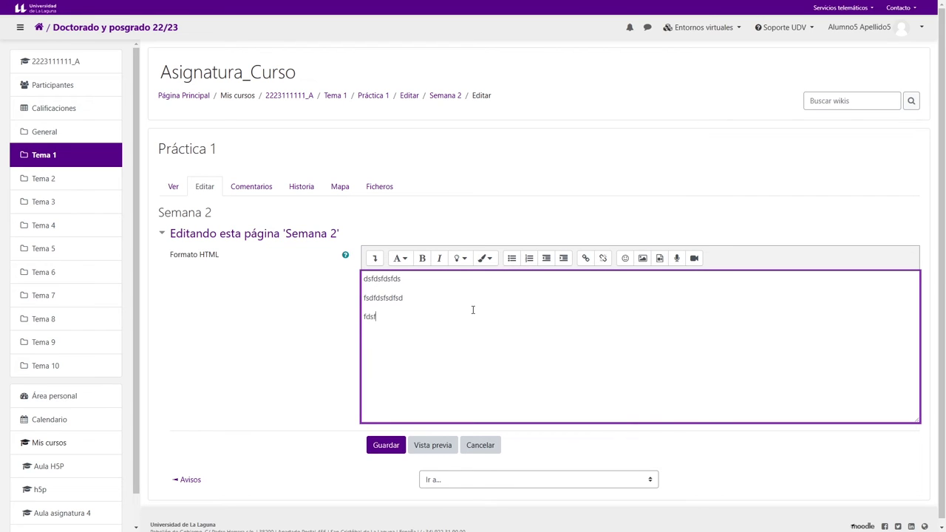
text(sdfdsfsdfdsfsdfdsfsfd)
click(383, 447)
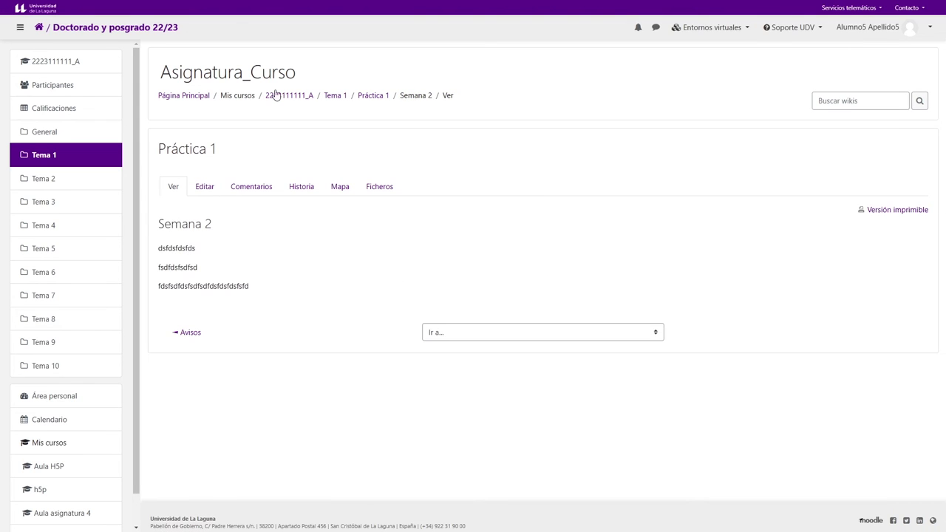
Check the wiki's page list for its existing pages, returning to the Práctica 1 index in between
click(340, 192)
click(184, 306)
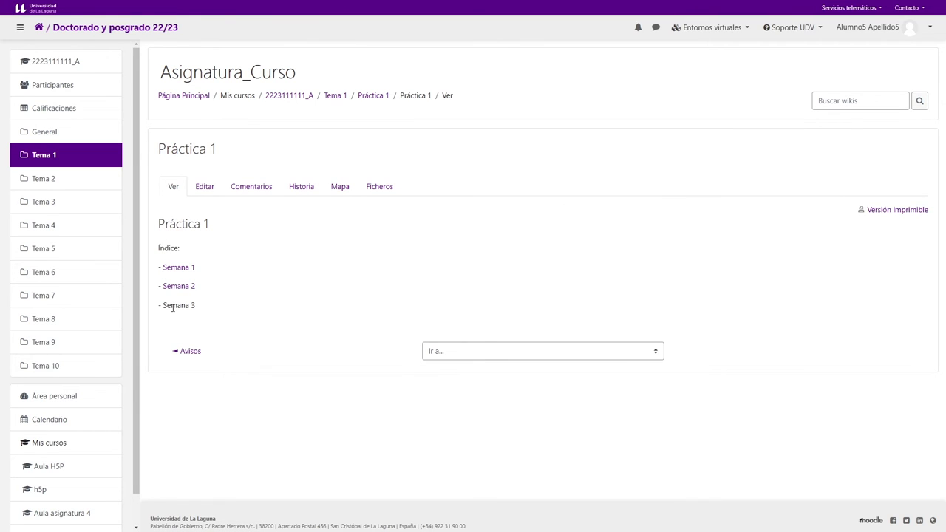
click(345, 189)
drag(217, 308, 159, 309)
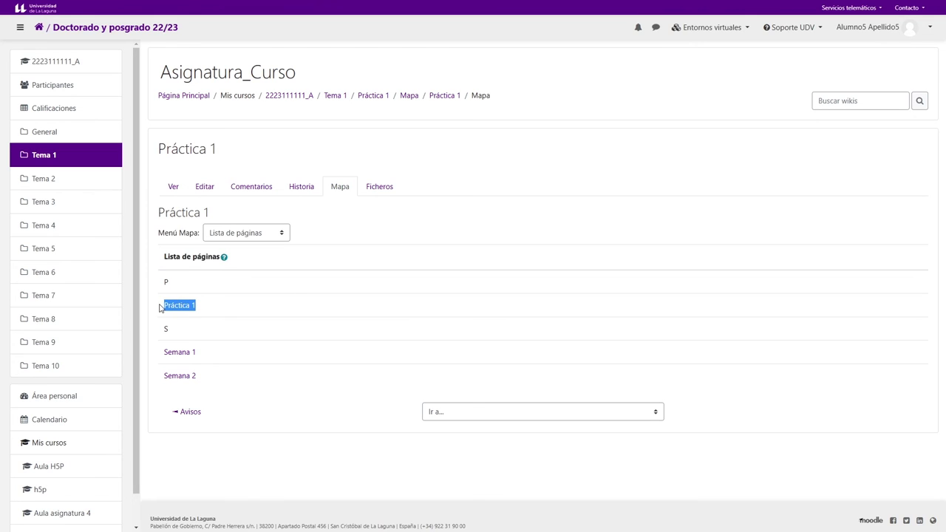
drag(239, 355, 158, 359)
click(215, 379)
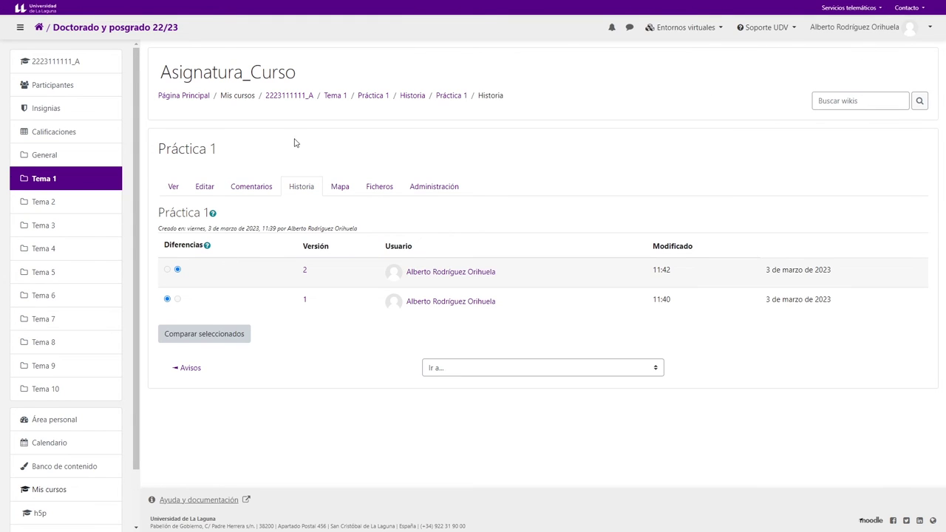
In the teacher's session, reopen Práctica 1 from the course page and display that page's version history
click(297, 99)
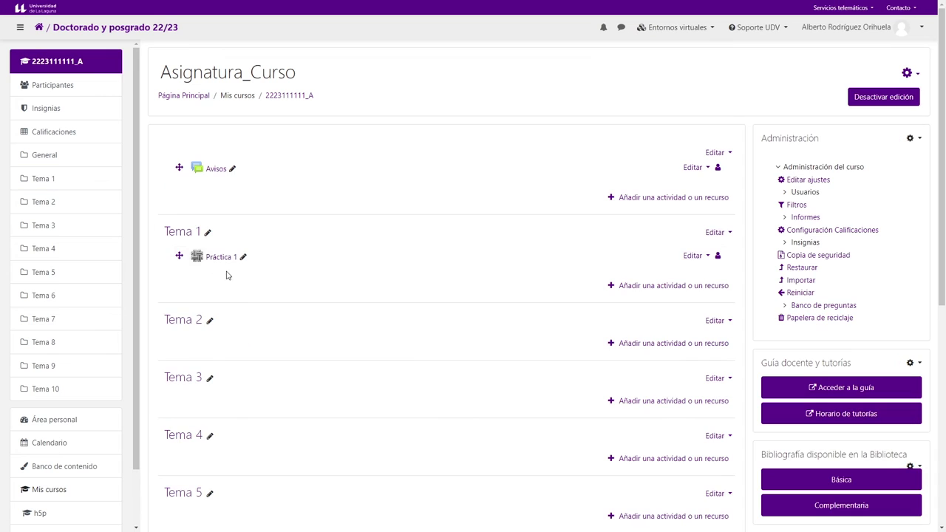
click(224, 259)
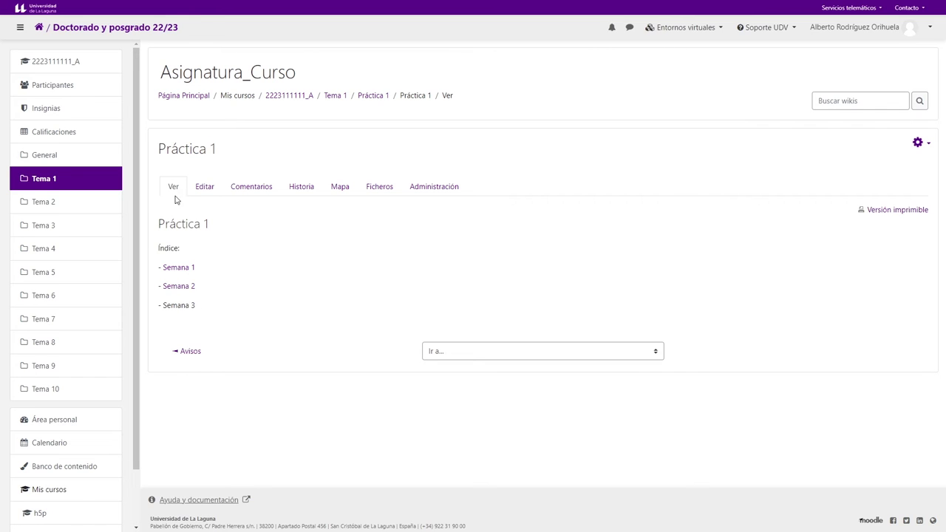
drag(217, 232, 160, 228)
click(246, 232)
click(299, 189)
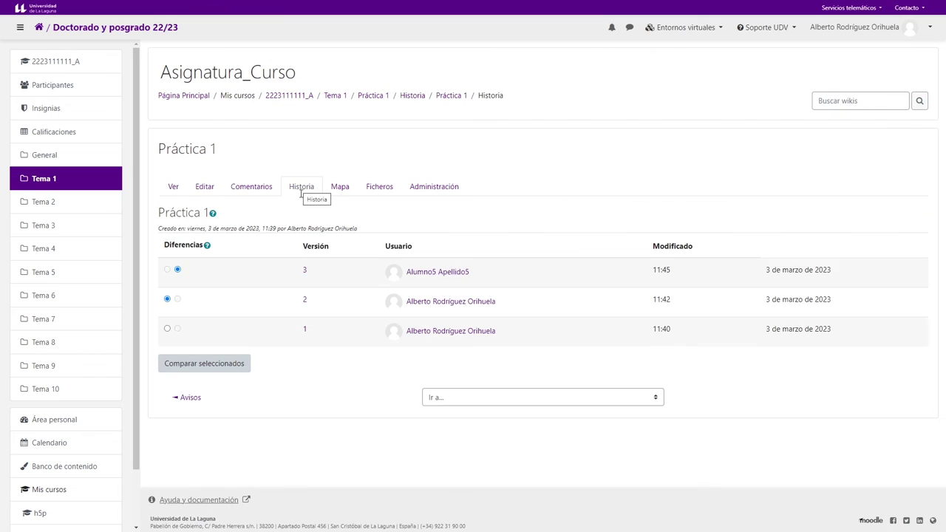
Examine the author, modification time and date of each version in the Práctica 1 history
drag(532, 334, 379, 342)
click(703, 346)
drag(684, 335, 639, 336)
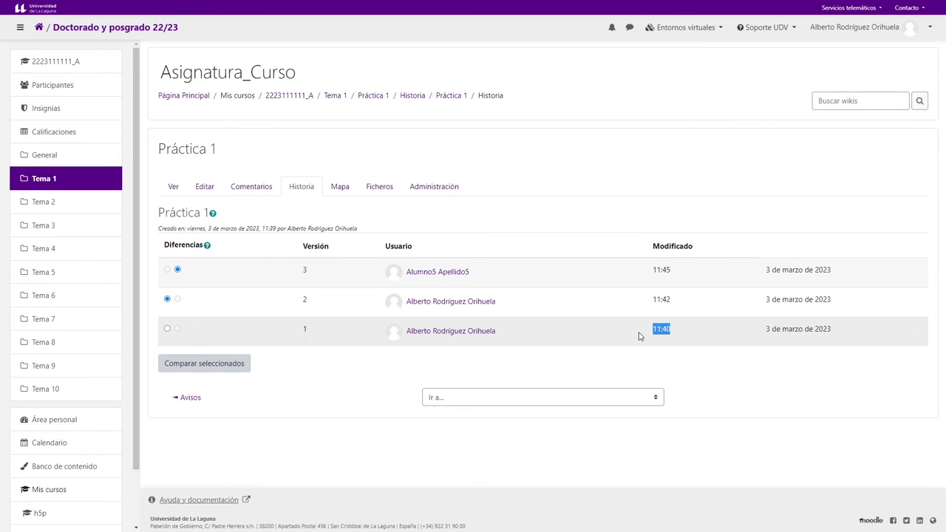
click(320, 368)
drag(685, 300, 647, 301)
click(308, 385)
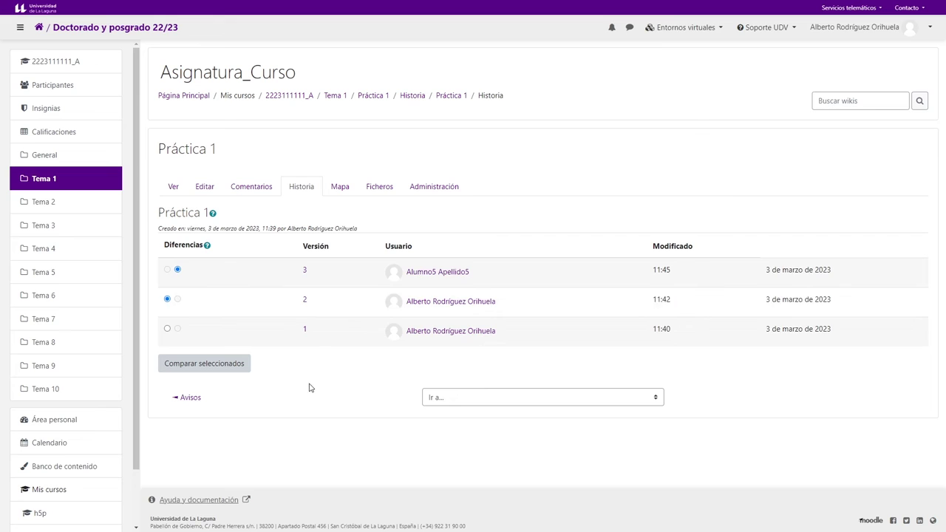
double_click(453, 271)
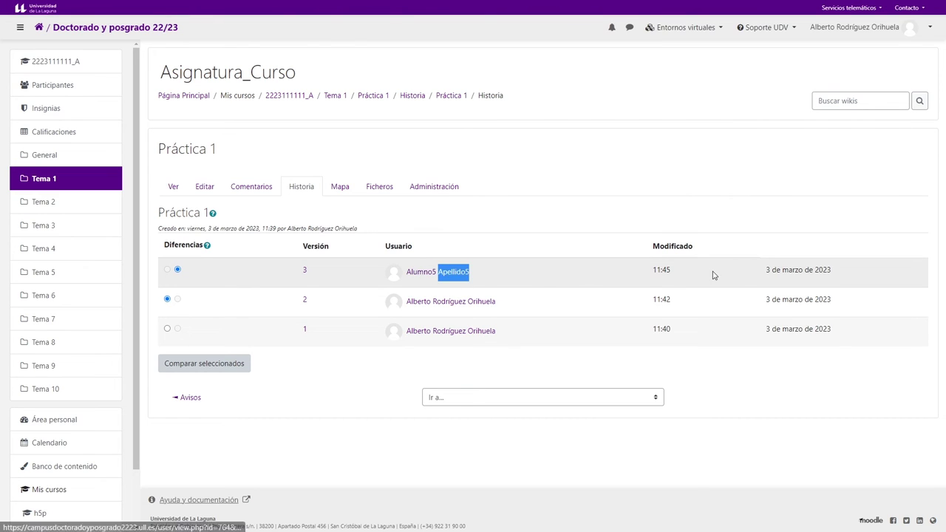
drag(714, 273, 587, 277)
click(669, 294)
drag(495, 275, 406, 272)
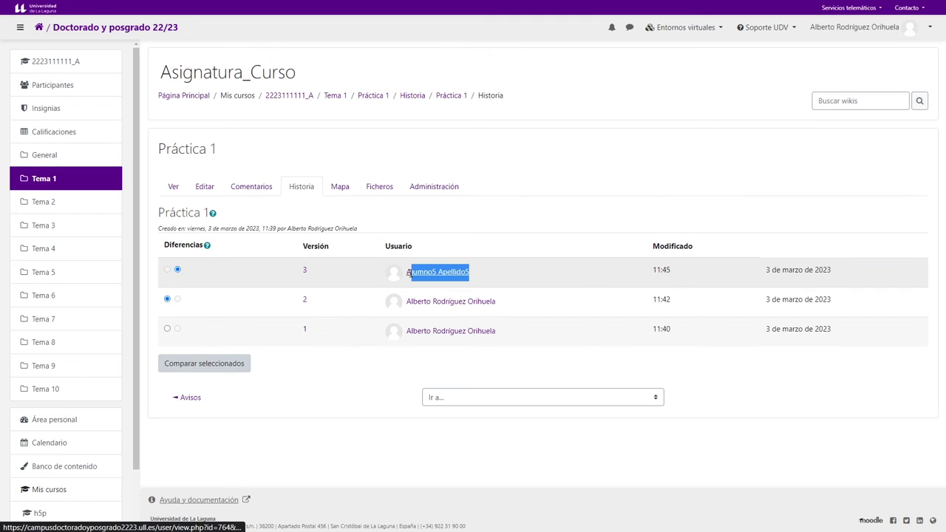
drag(824, 270, 754, 276)
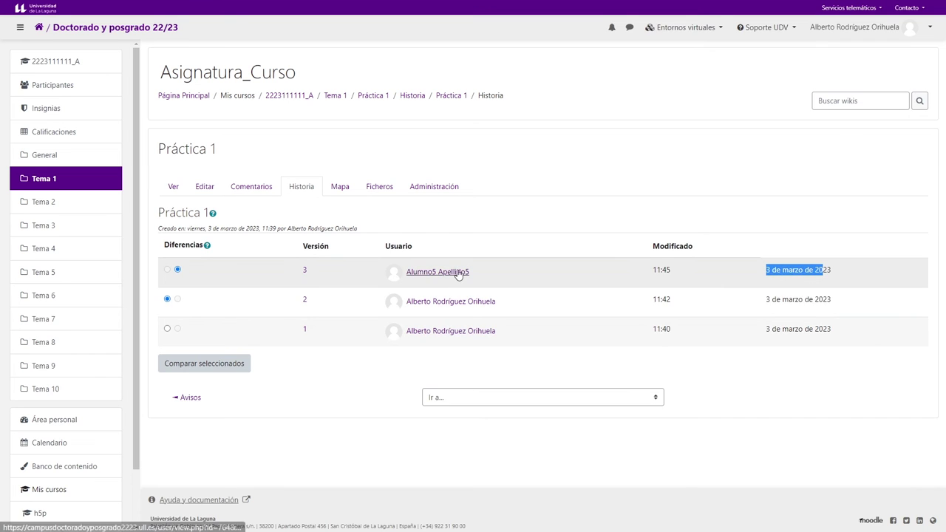
click(308, 304)
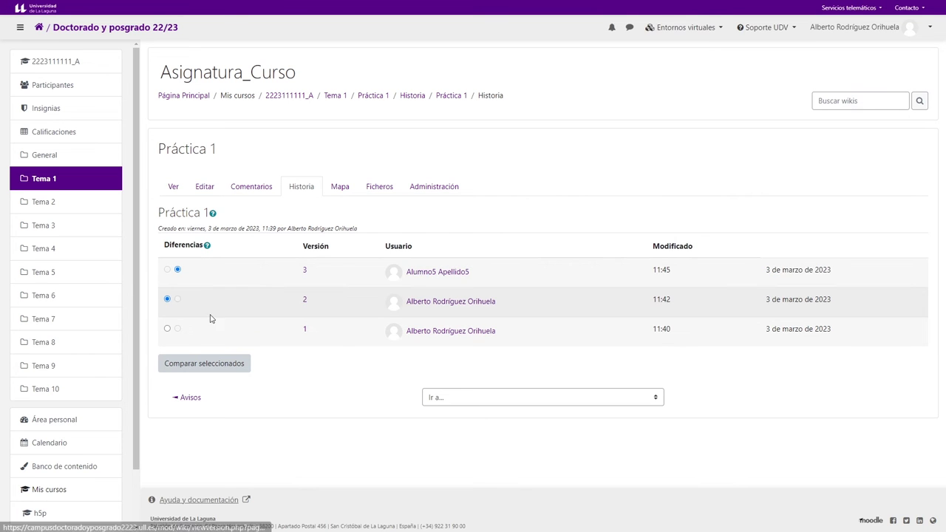
Compare versions 2 and 3 of Práctica 1 and examine how the Semana 2 index entry differs between them
click(167, 328)
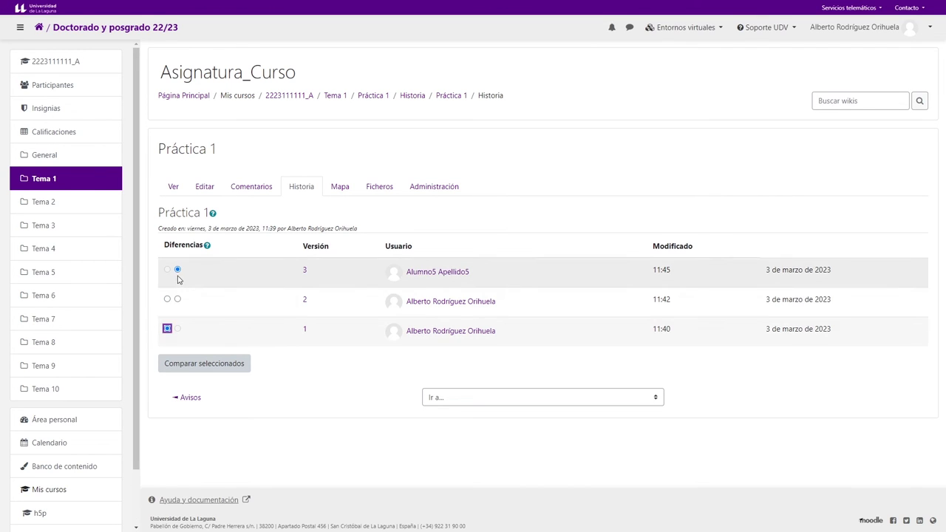
click(177, 299)
click(177, 269)
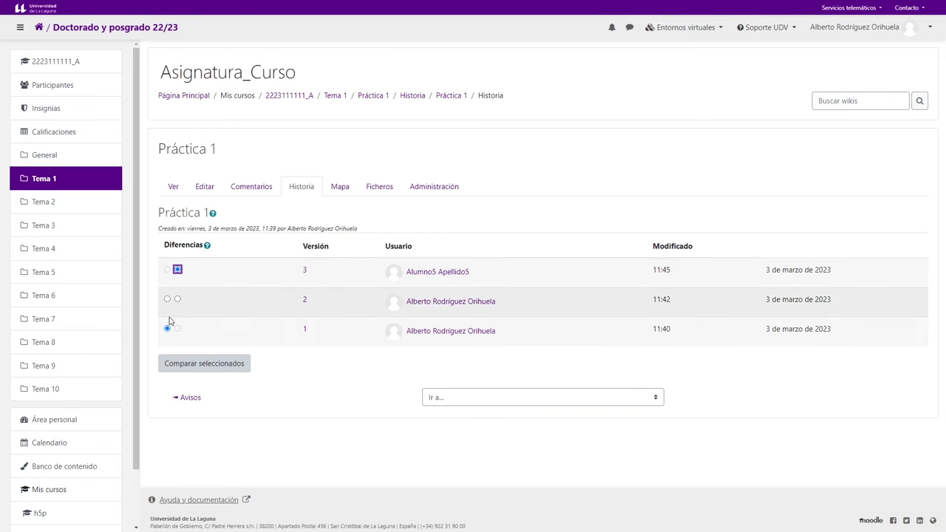
click(167, 299)
click(219, 365)
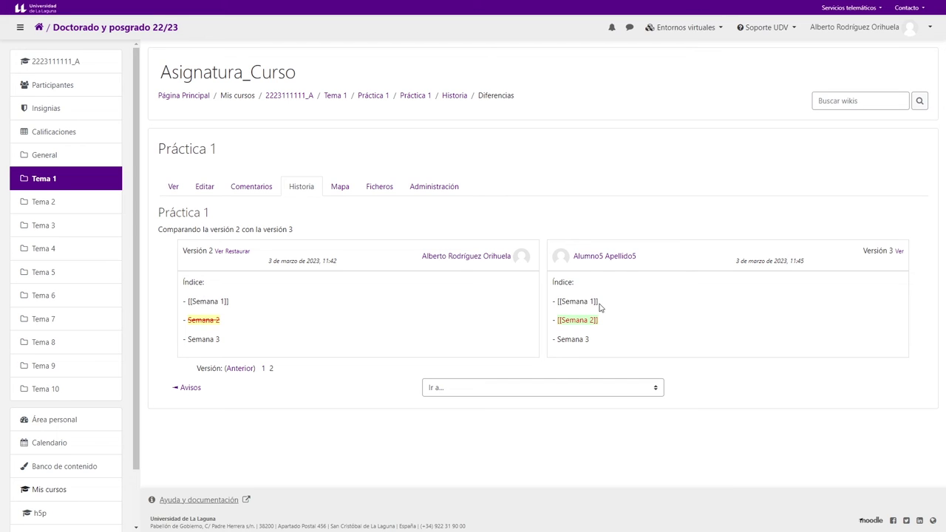
drag(182, 320, 201, 320)
drag(612, 323, 554, 322)
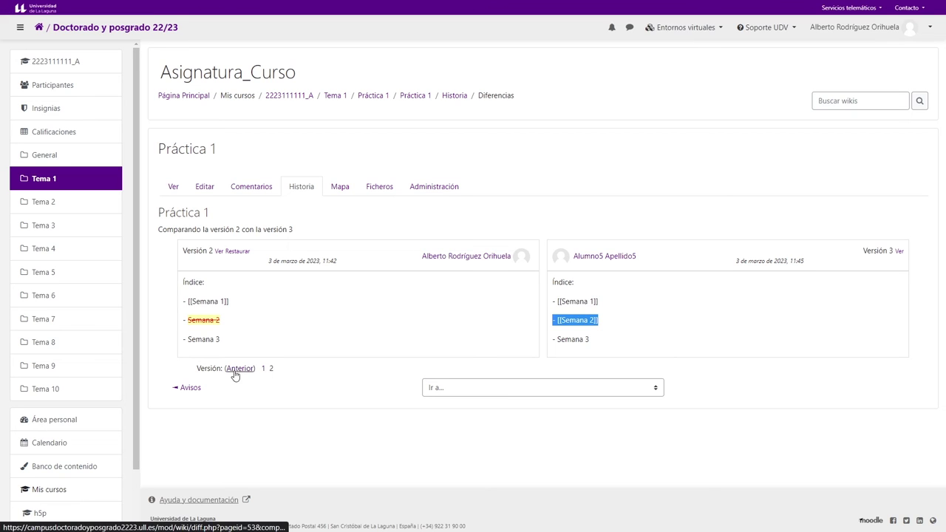
Go back to the Práctica 1 version history and compare version 1 with version 2
click(309, 187)
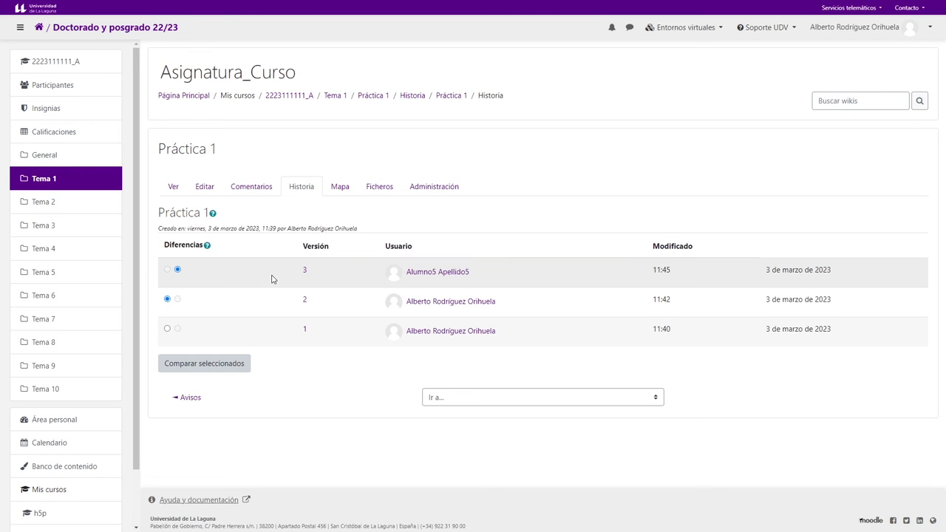
click(168, 329)
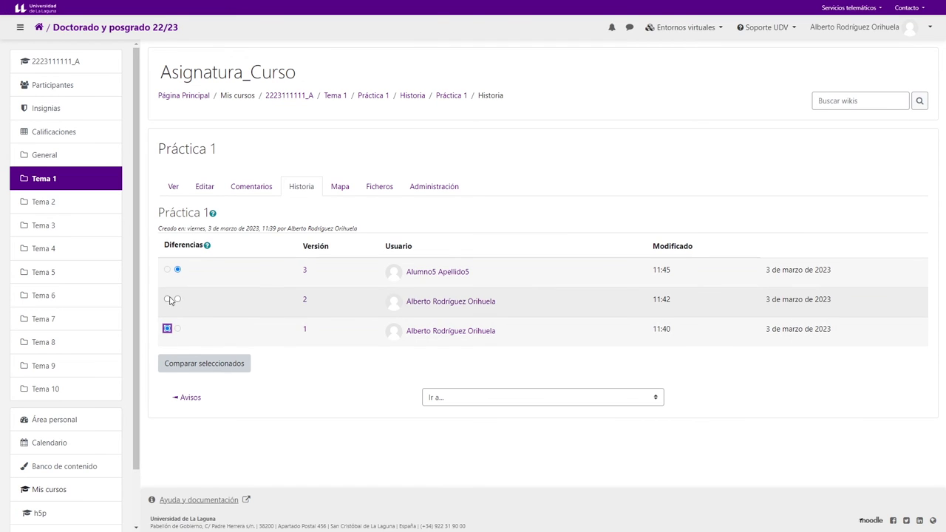
click(167, 300)
click(168, 330)
click(178, 298)
click(202, 363)
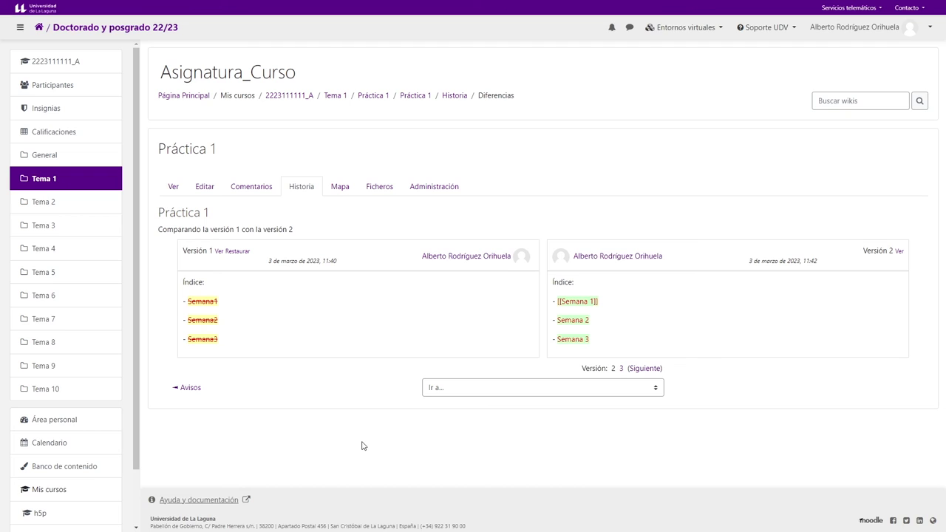
Examine how the three Semana index entries differ between versions 1 and 2, and locate the option to restore version 1
drag(183, 299, 232, 341)
drag(641, 337, 549, 301)
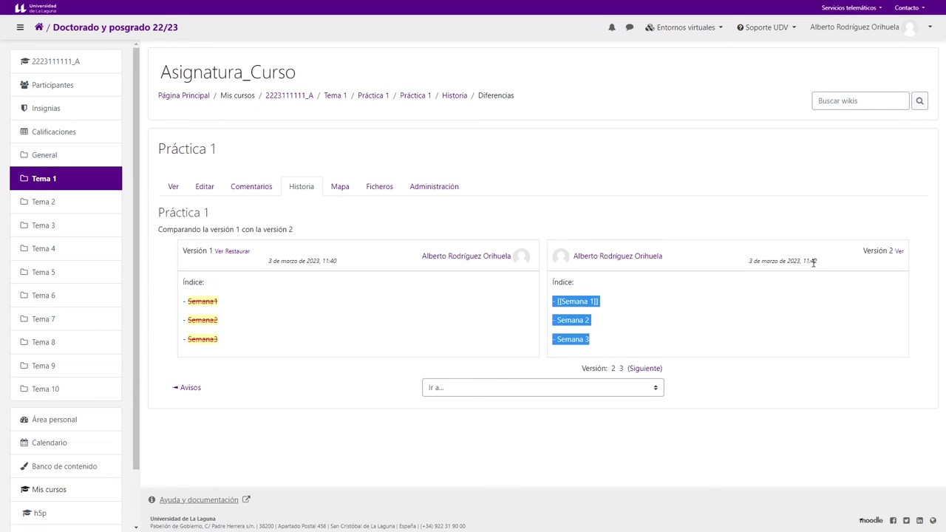
click(554, 300)
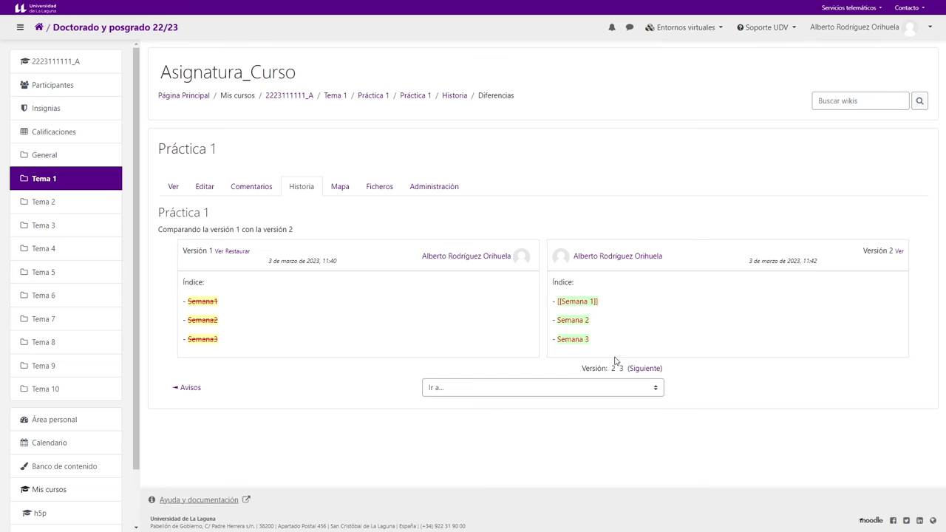
drag(600, 301, 554, 300)
click(302, 429)
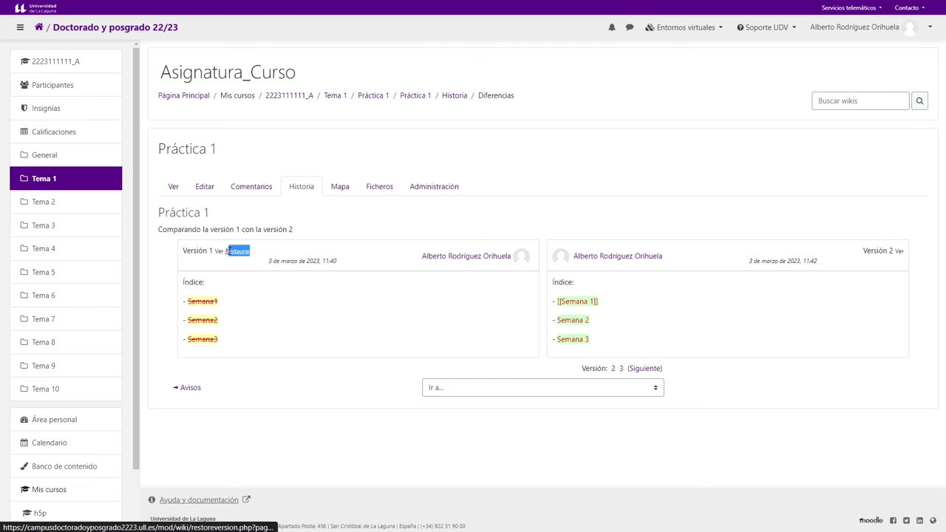
Compare versions 2 and 3 of Práctica 1 from its history and restore version 2
click(302, 187)
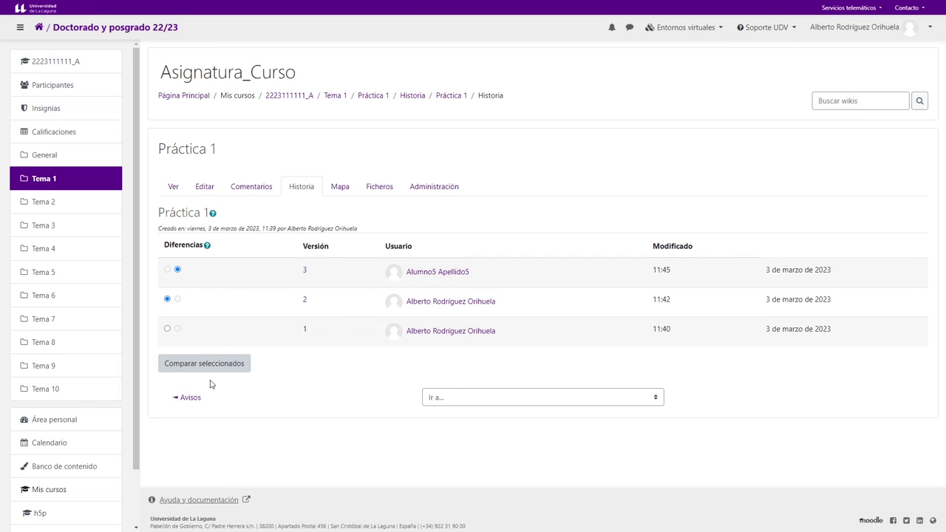
click(221, 367)
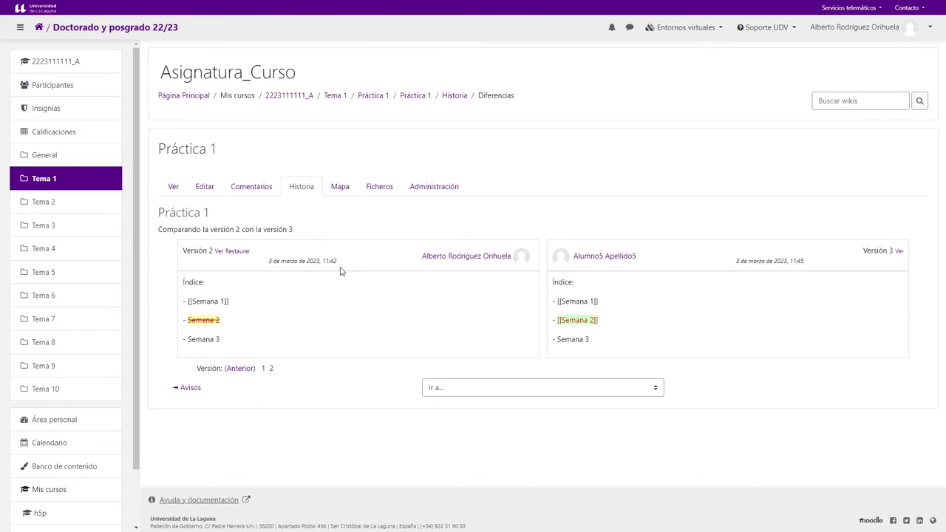
click(235, 253)
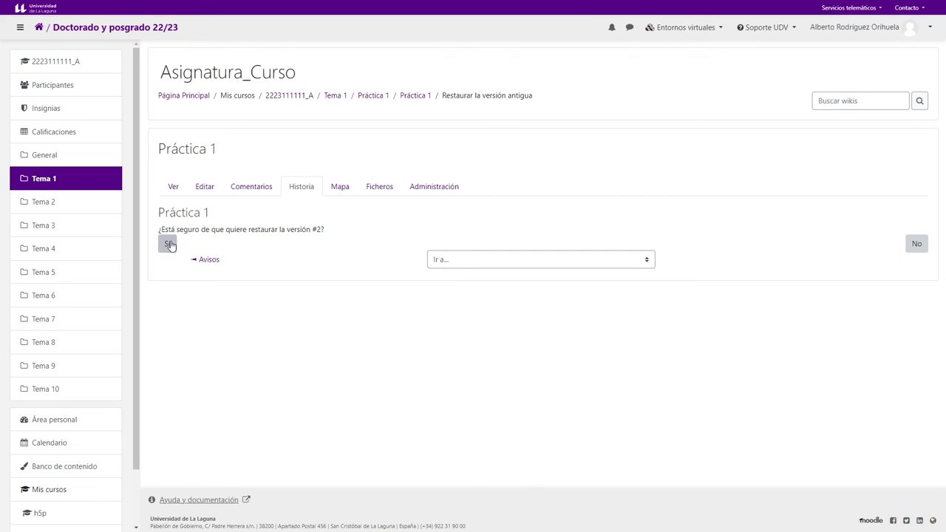
drag(170, 229, 294, 228)
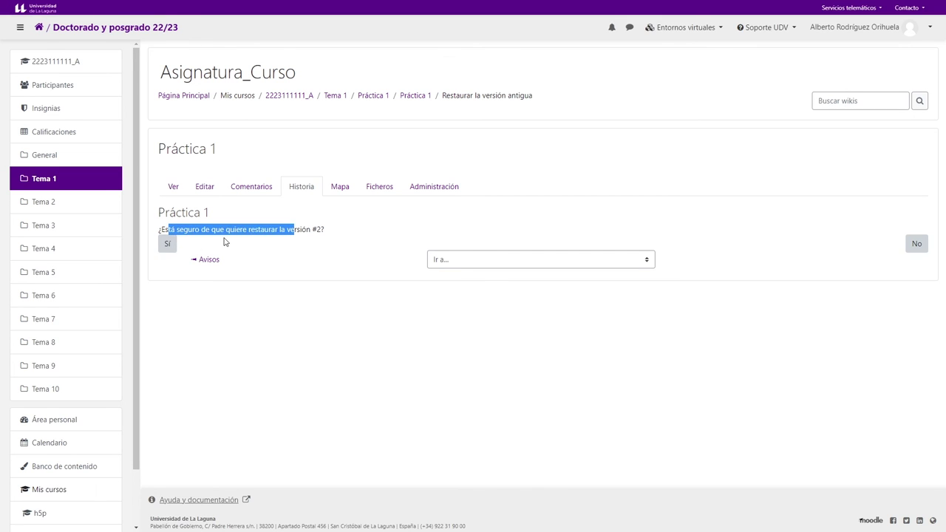
click(194, 232)
drag(185, 231, 275, 231)
drag(326, 229, 158, 229)
click(165, 244)
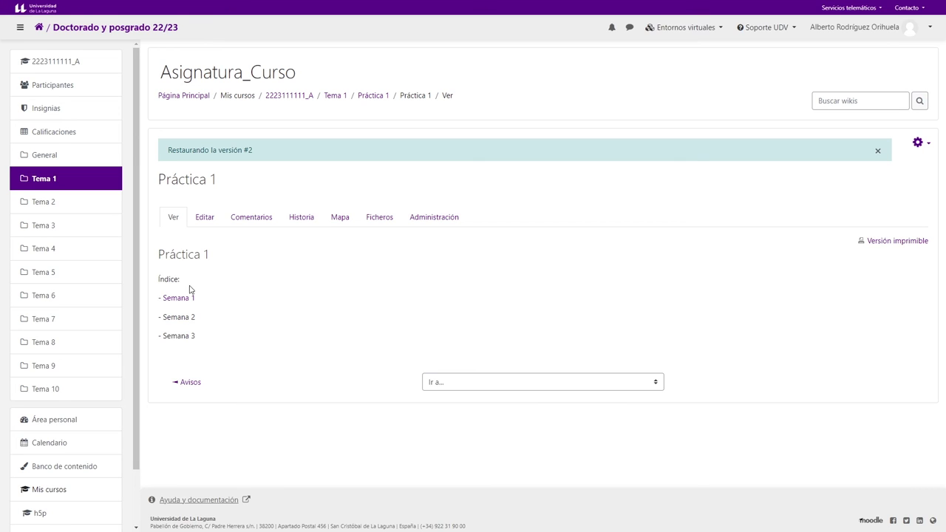
Review the restored Práctica 1 index, the wiki's page list and the page's version history, ending on the page view
drag(162, 317, 198, 318)
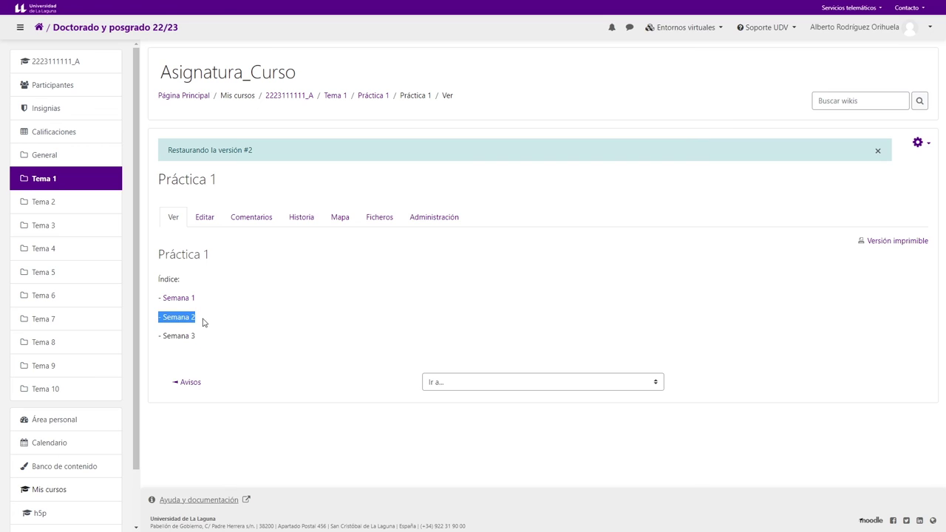
click(205, 323)
click(336, 219)
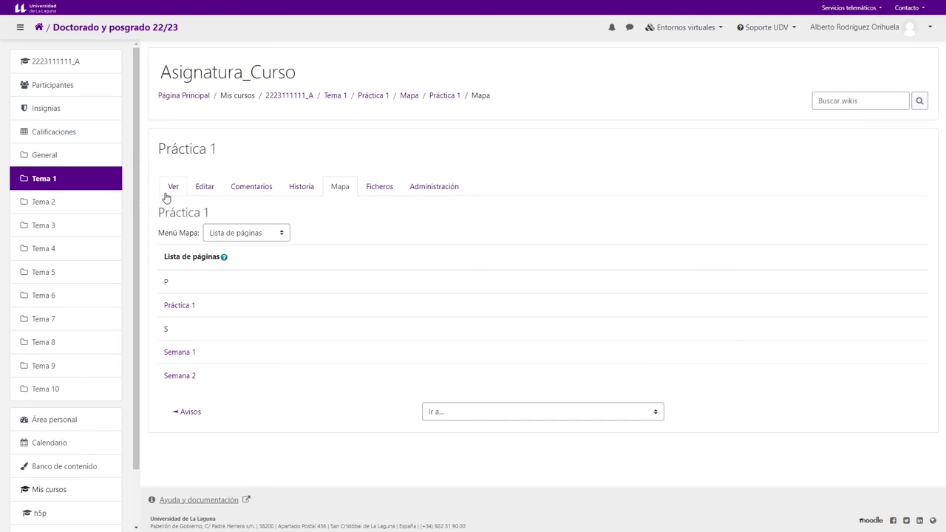
click(295, 194)
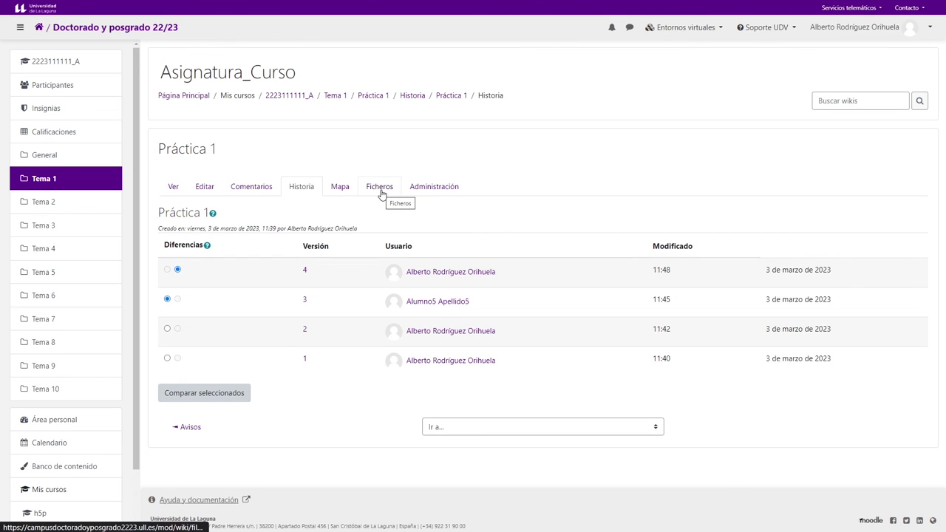
click(175, 187)
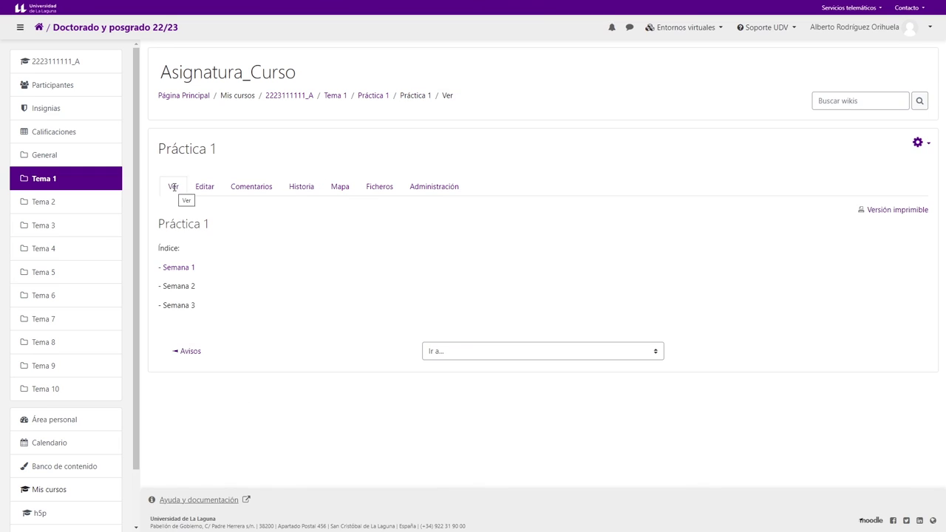
drag(275, 190, 309, 229)
click(311, 225)
Open the Semana 2 page from the wiki's page list and delete it through the wiki's page-removal administration
click(336, 191)
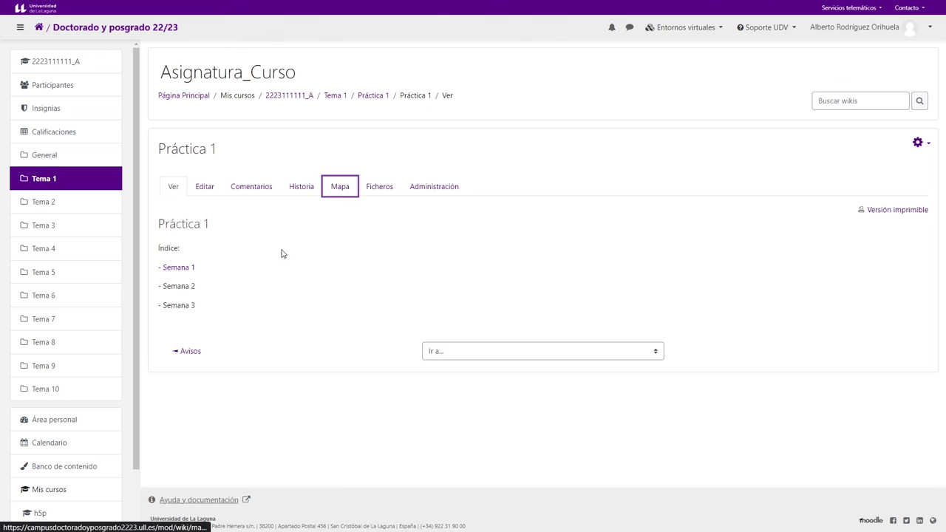
click(192, 381)
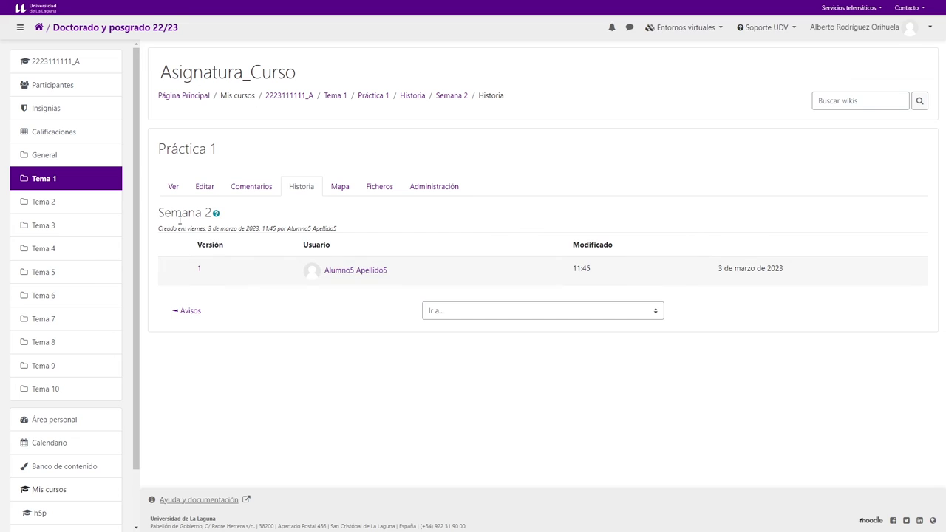
click(434, 191)
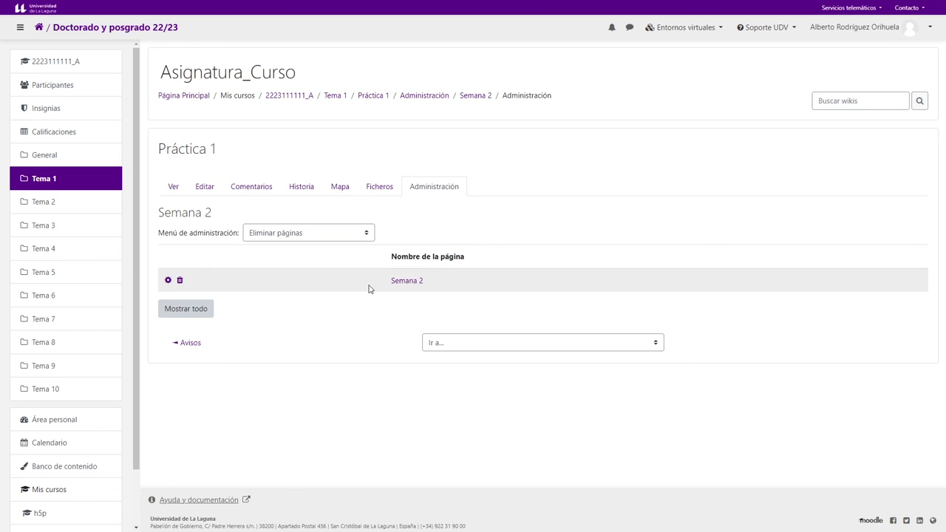
click(314, 233)
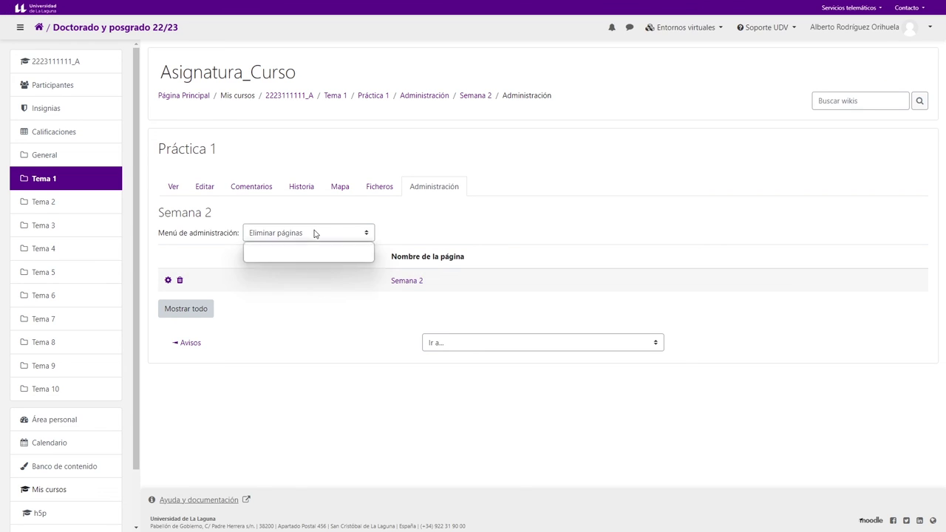
click(311, 245)
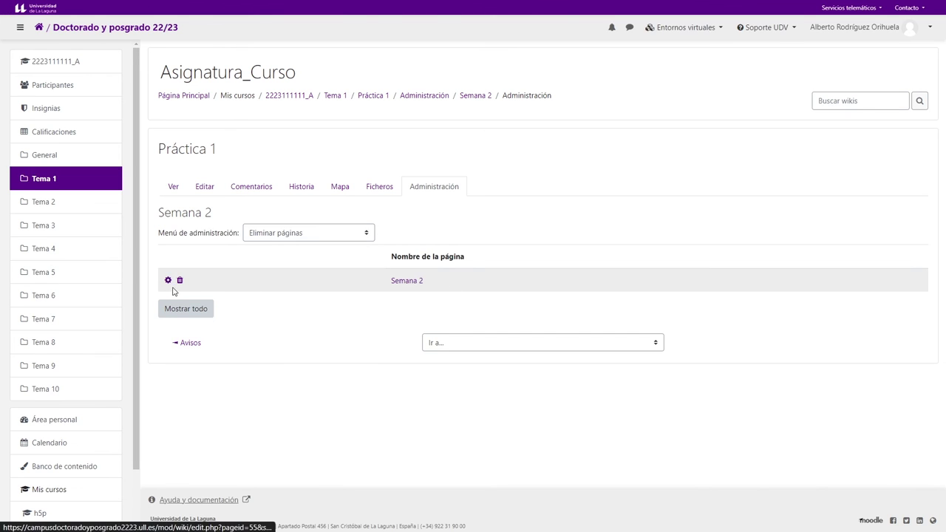
drag(214, 214, 160, 214)
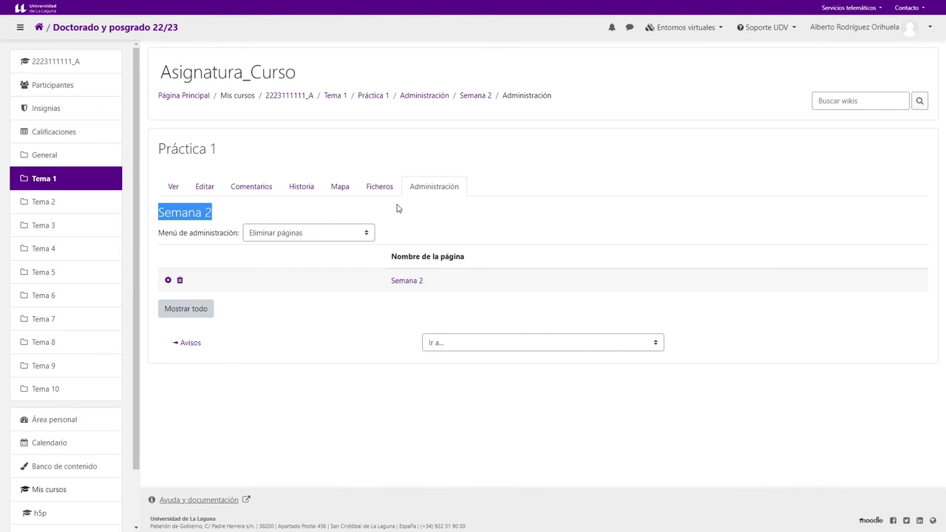
click(180, 282)
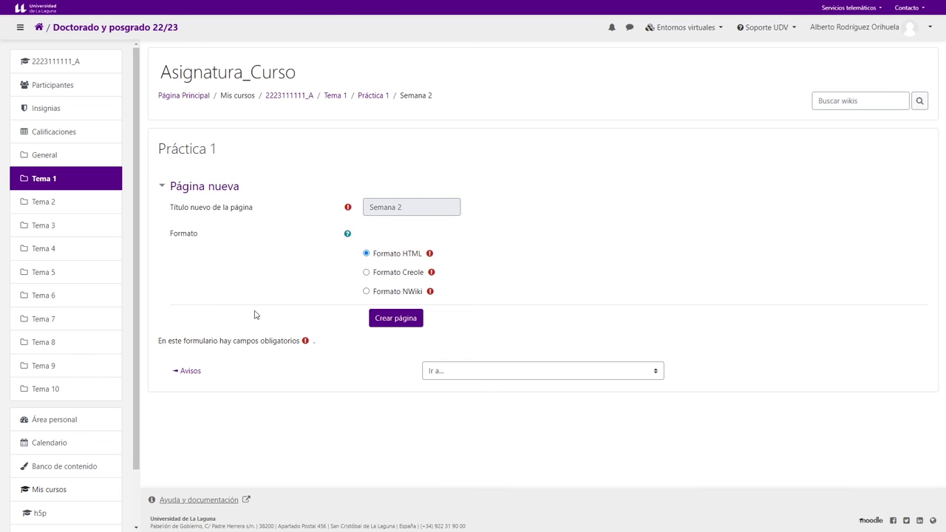
Leave the new-page form, check the wiki's page list from Práctica 1 and return to the course's main page
right_click(274, 289)
click(509, 275)
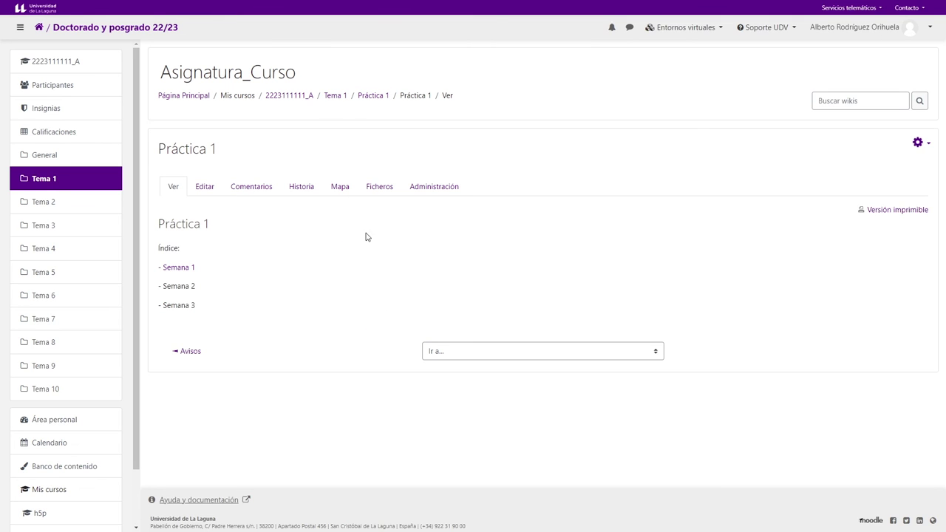
click(347, 190)
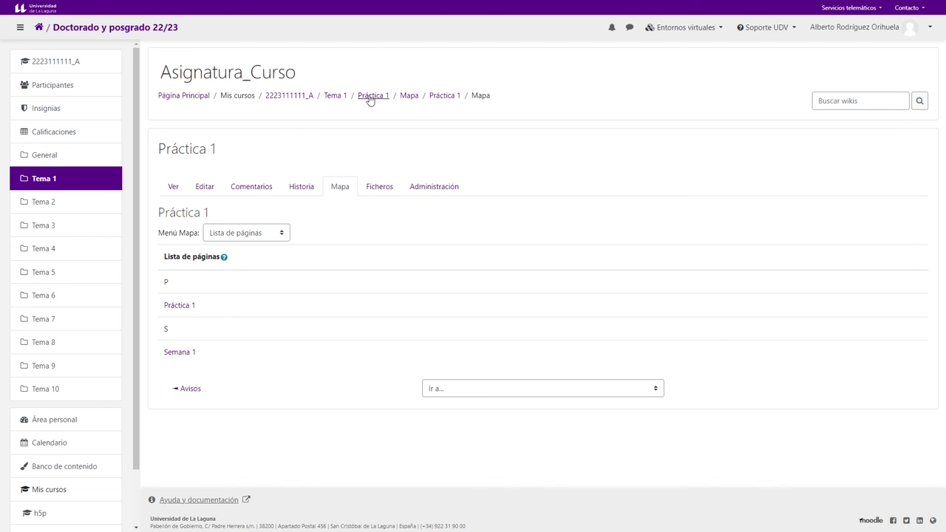
click(306, 96)
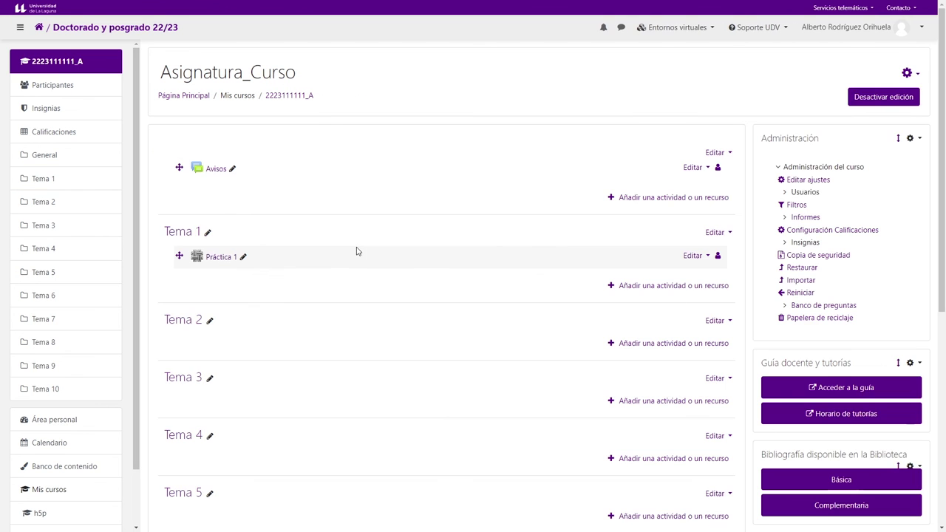